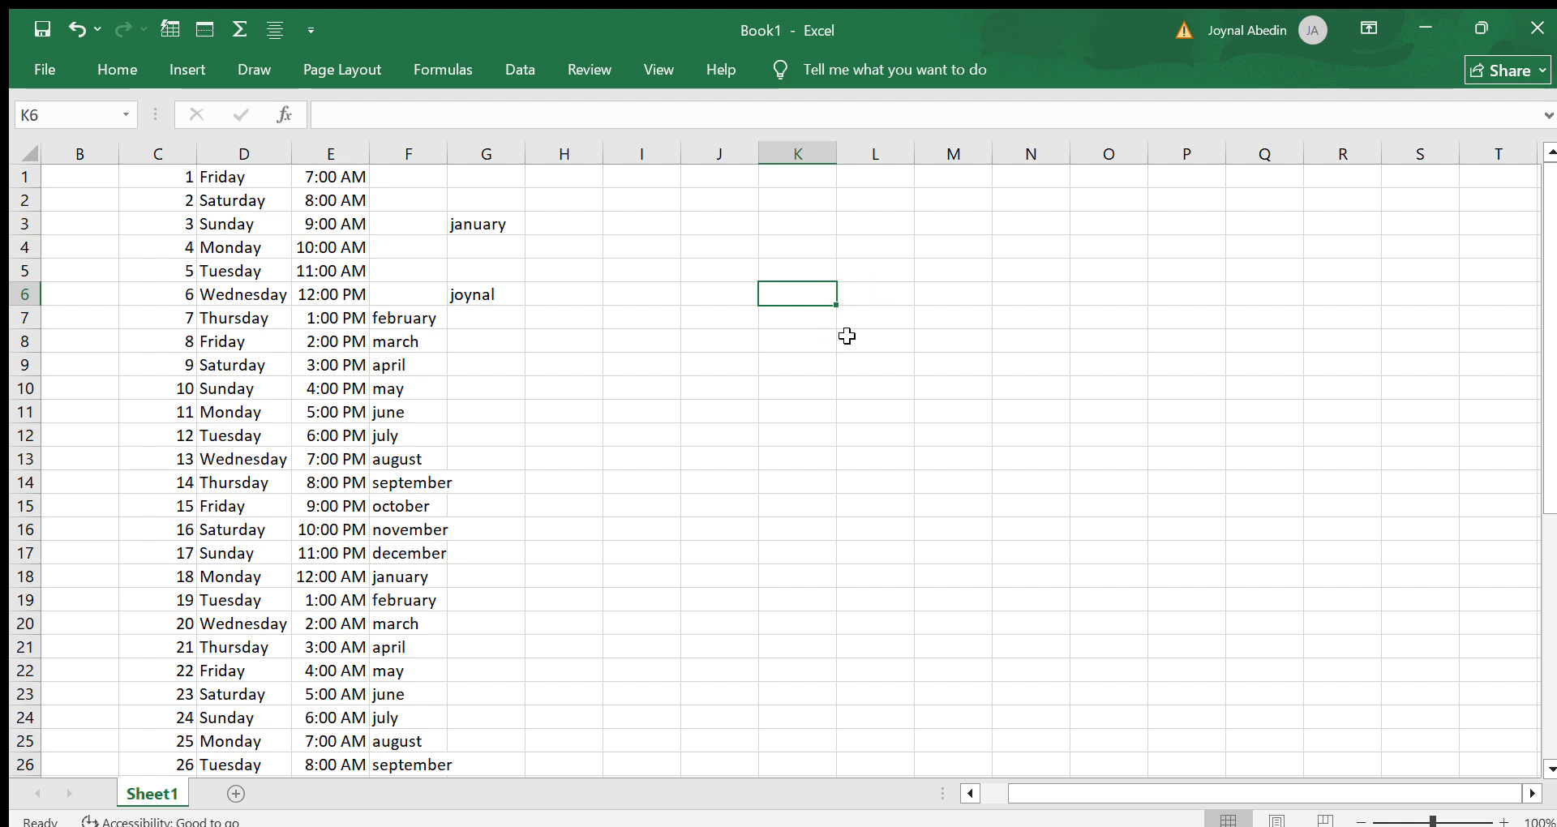
Step: Enter the numbers 1, 2 and 3 in cells K6 to K8
double_click(794, 294)
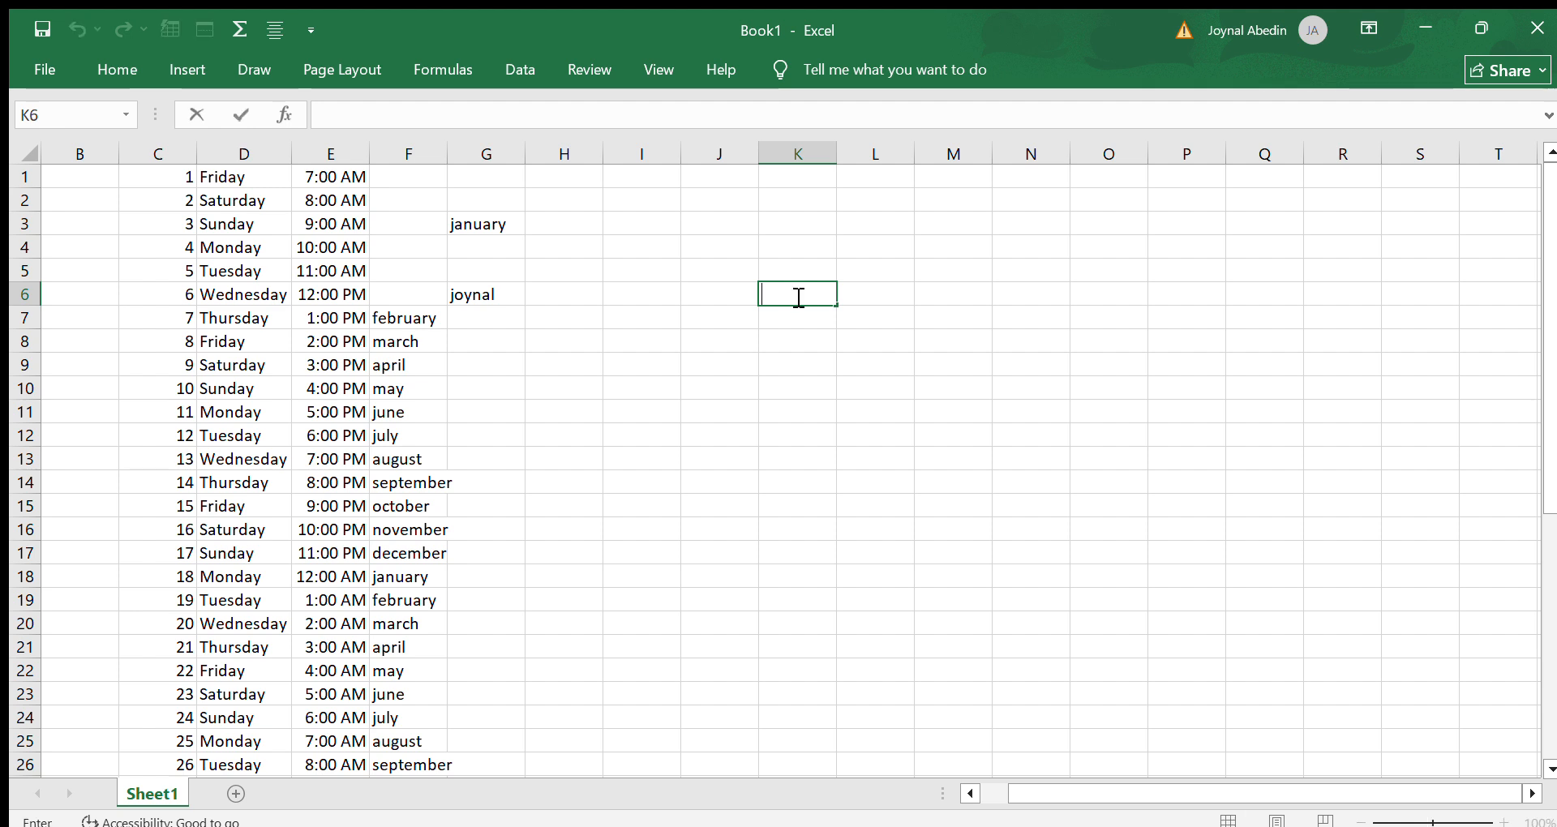
type("1")
key("Return")
type("2")
key("Return")
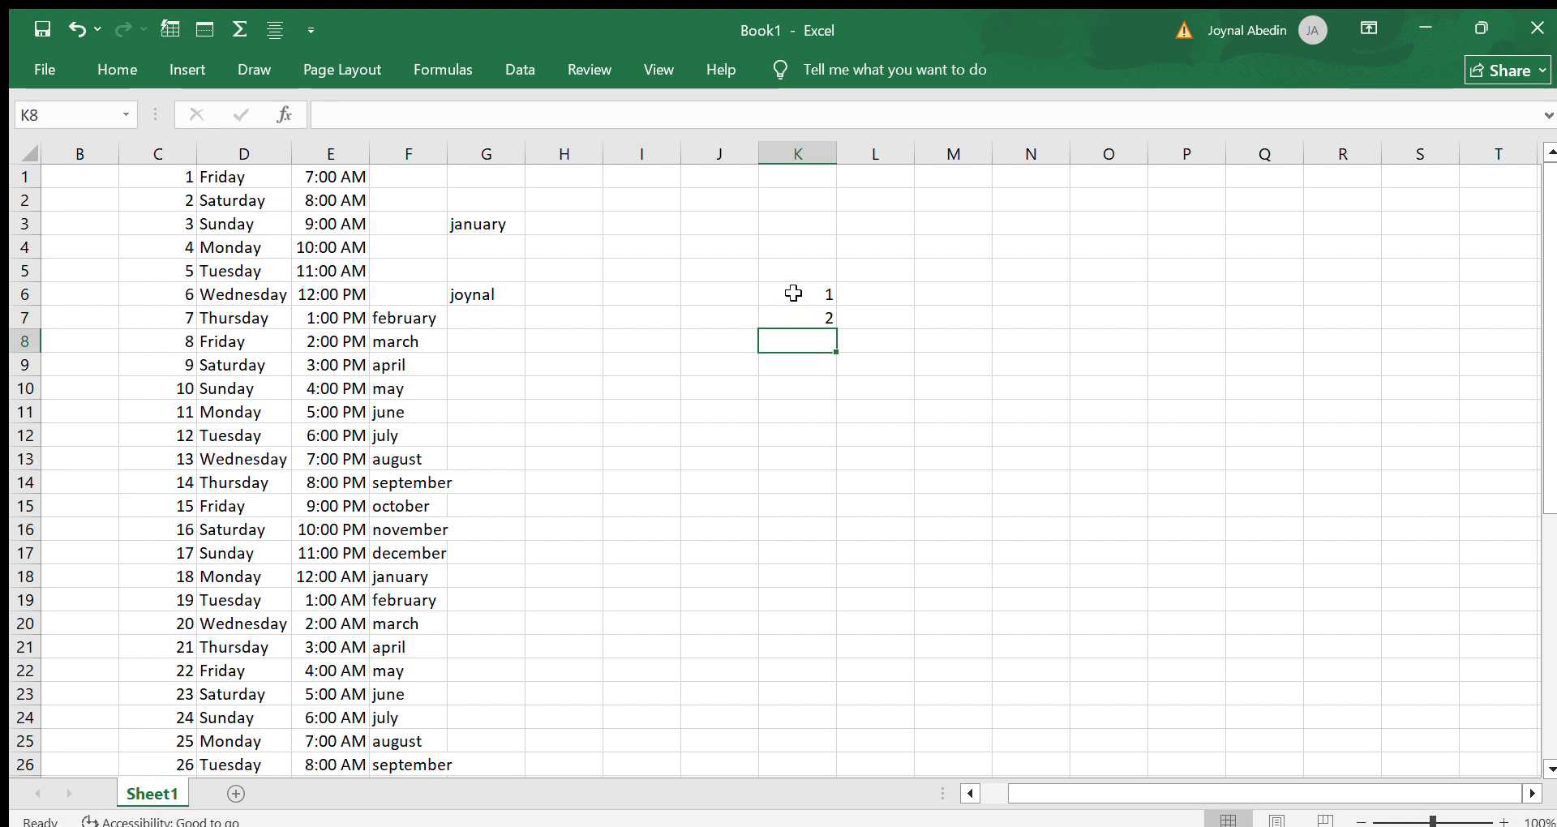
type("3")
key("Return")
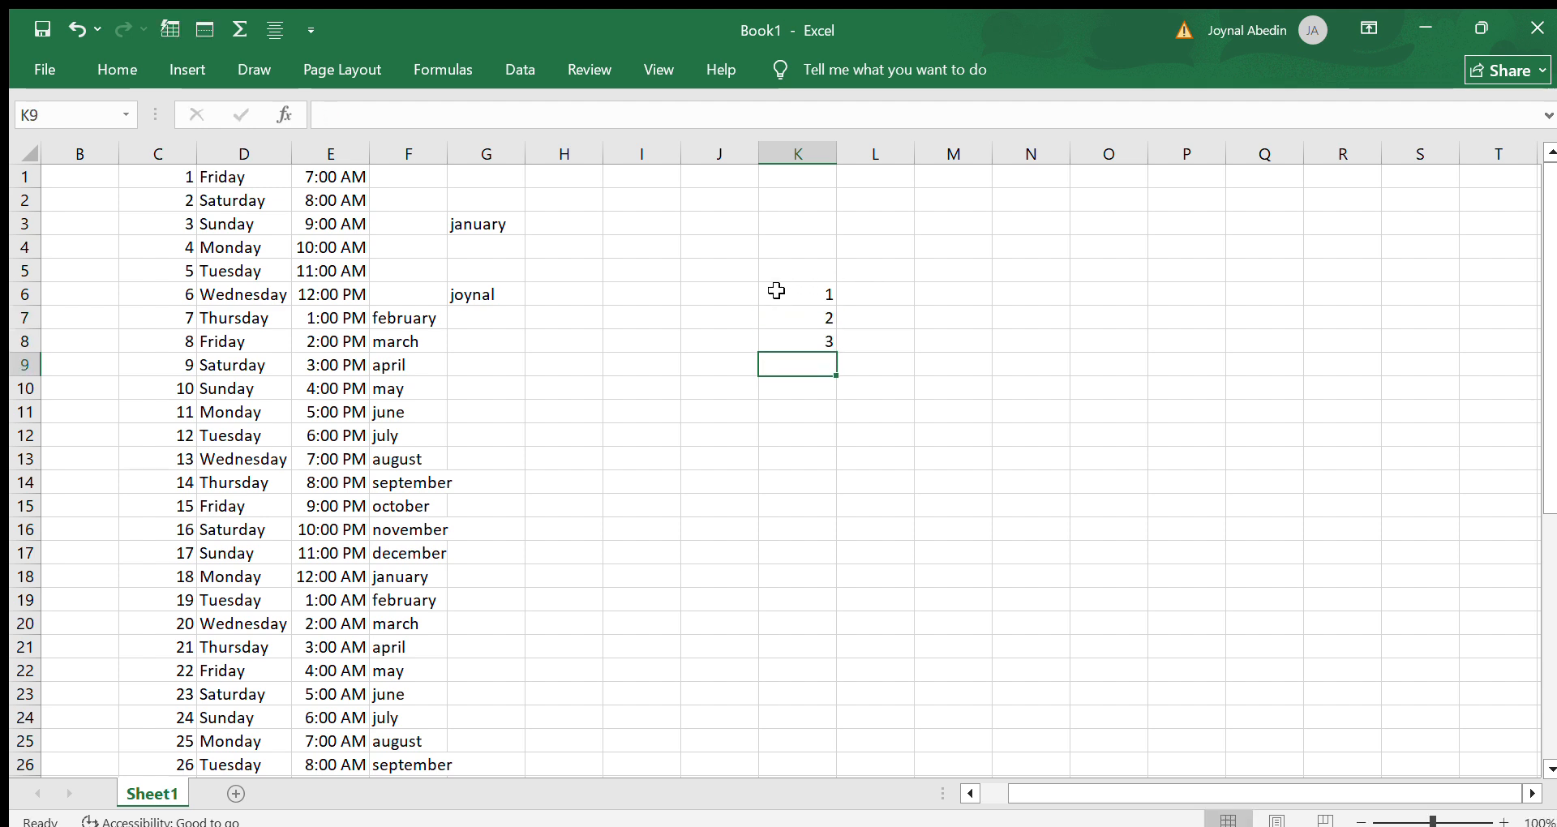
Step: Extend the number series from K6:K8 down column K to 23 in cell K28
left_click_drag(777, 291, 832, 332)
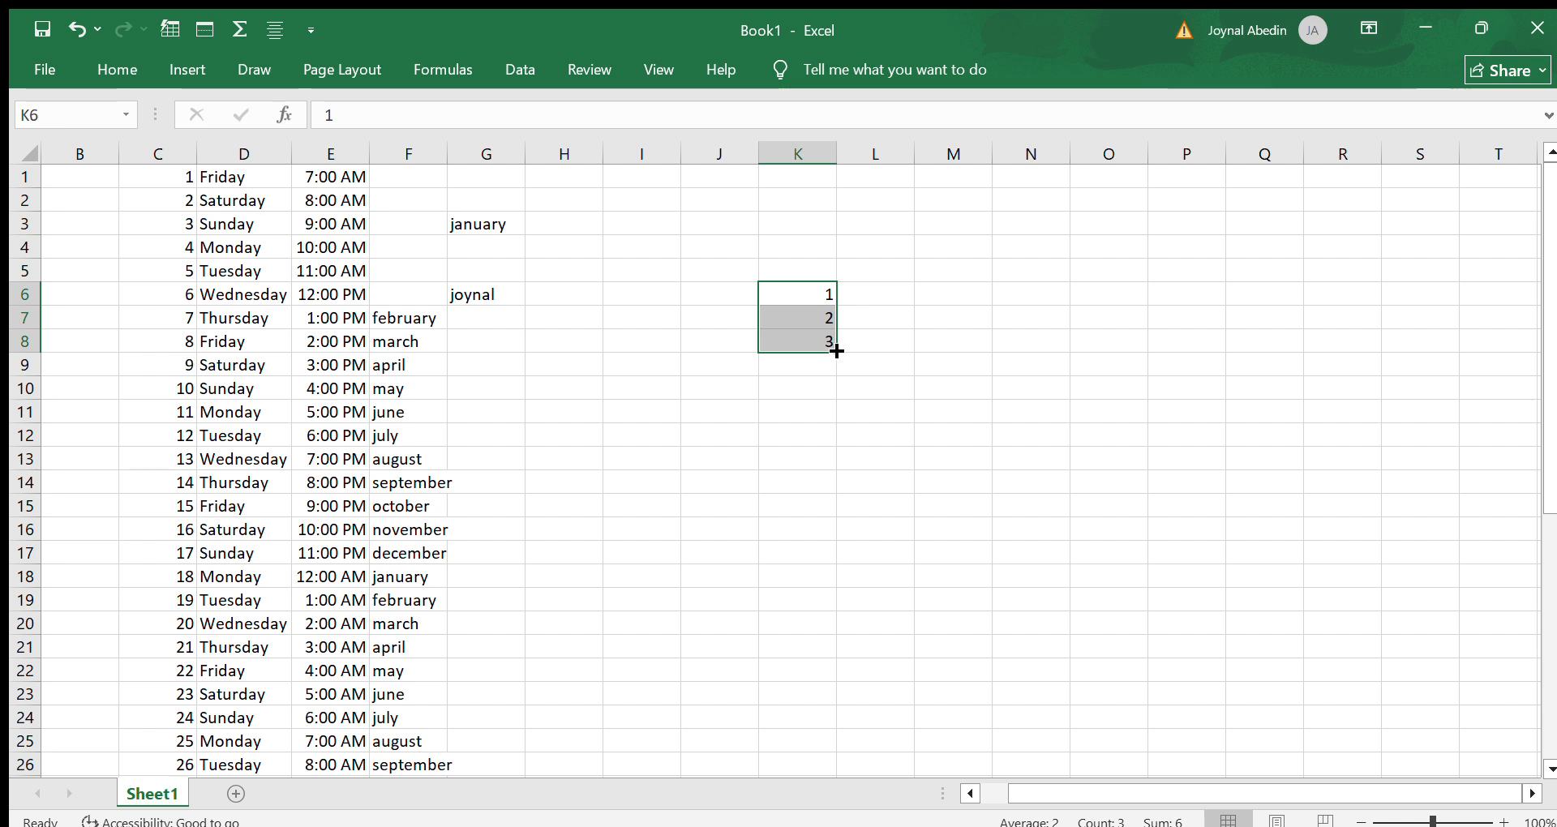
left_click_drag(836, 351, 835, 769)
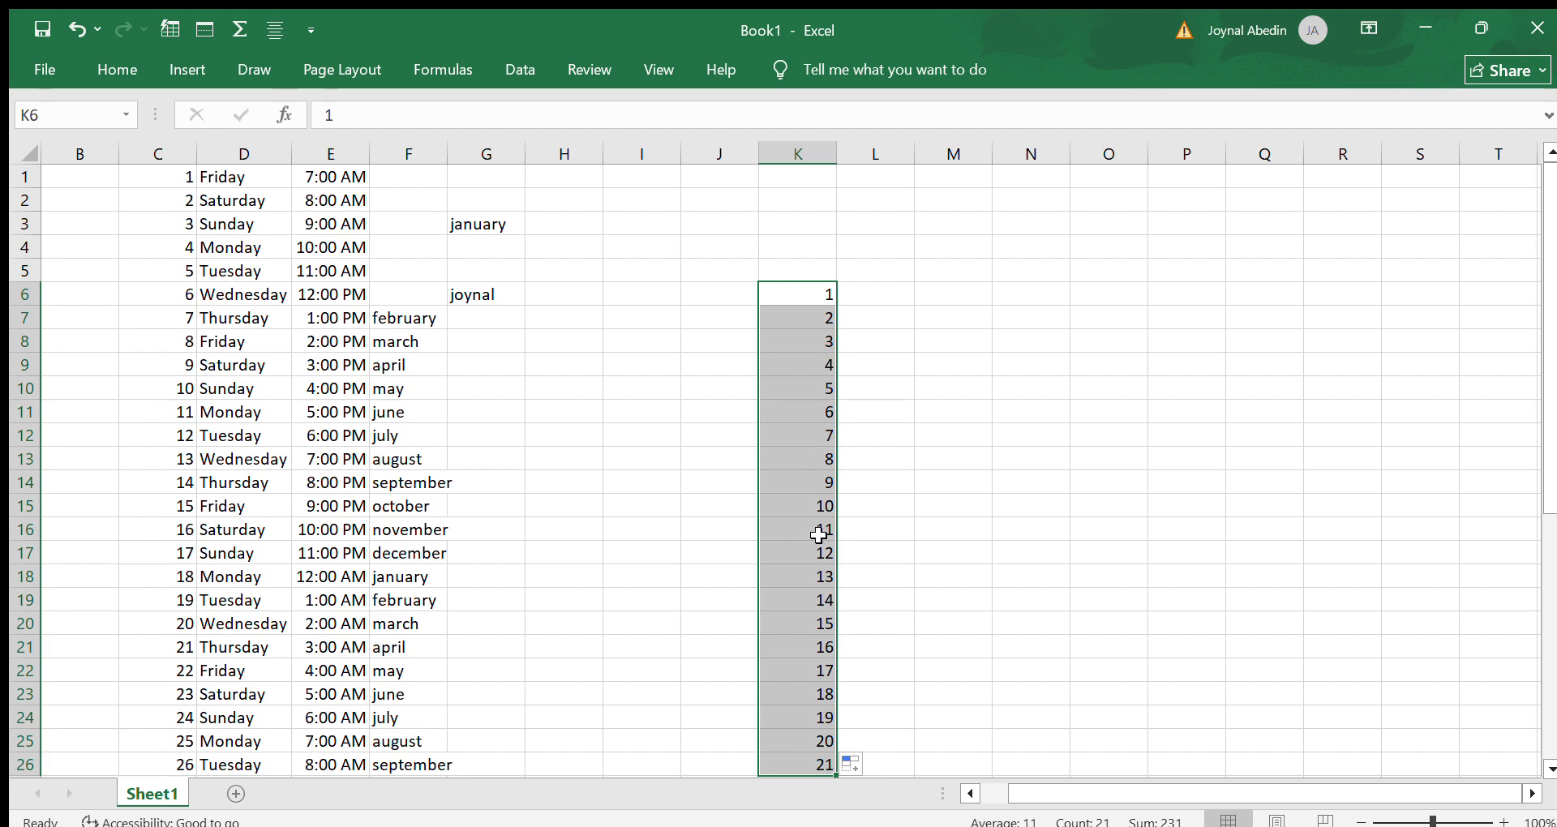
scroll(819, 535, "down", 2)
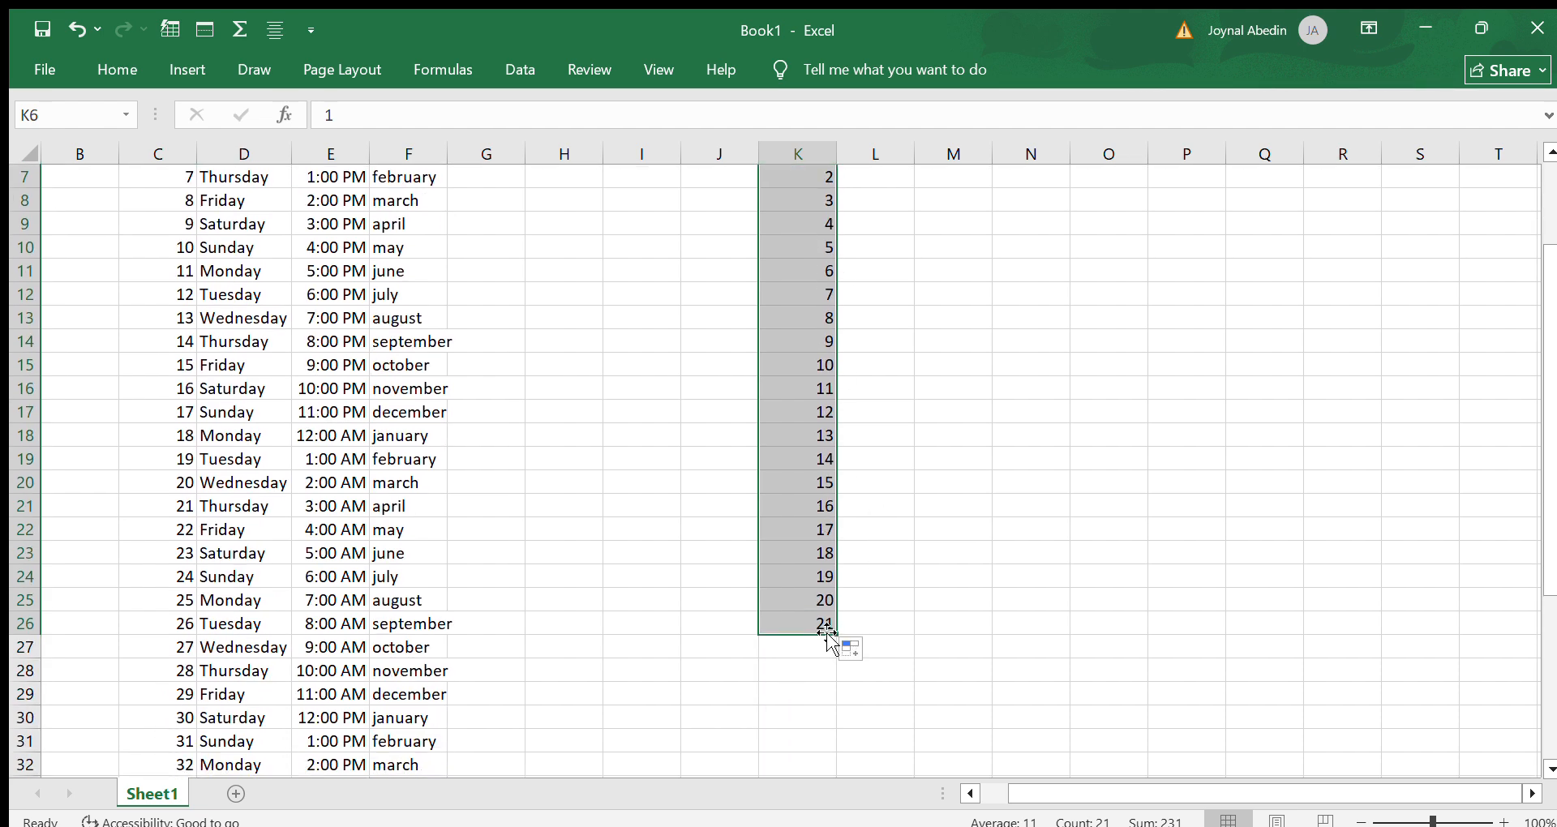
left_click_drag(839, 635, 838, 681)
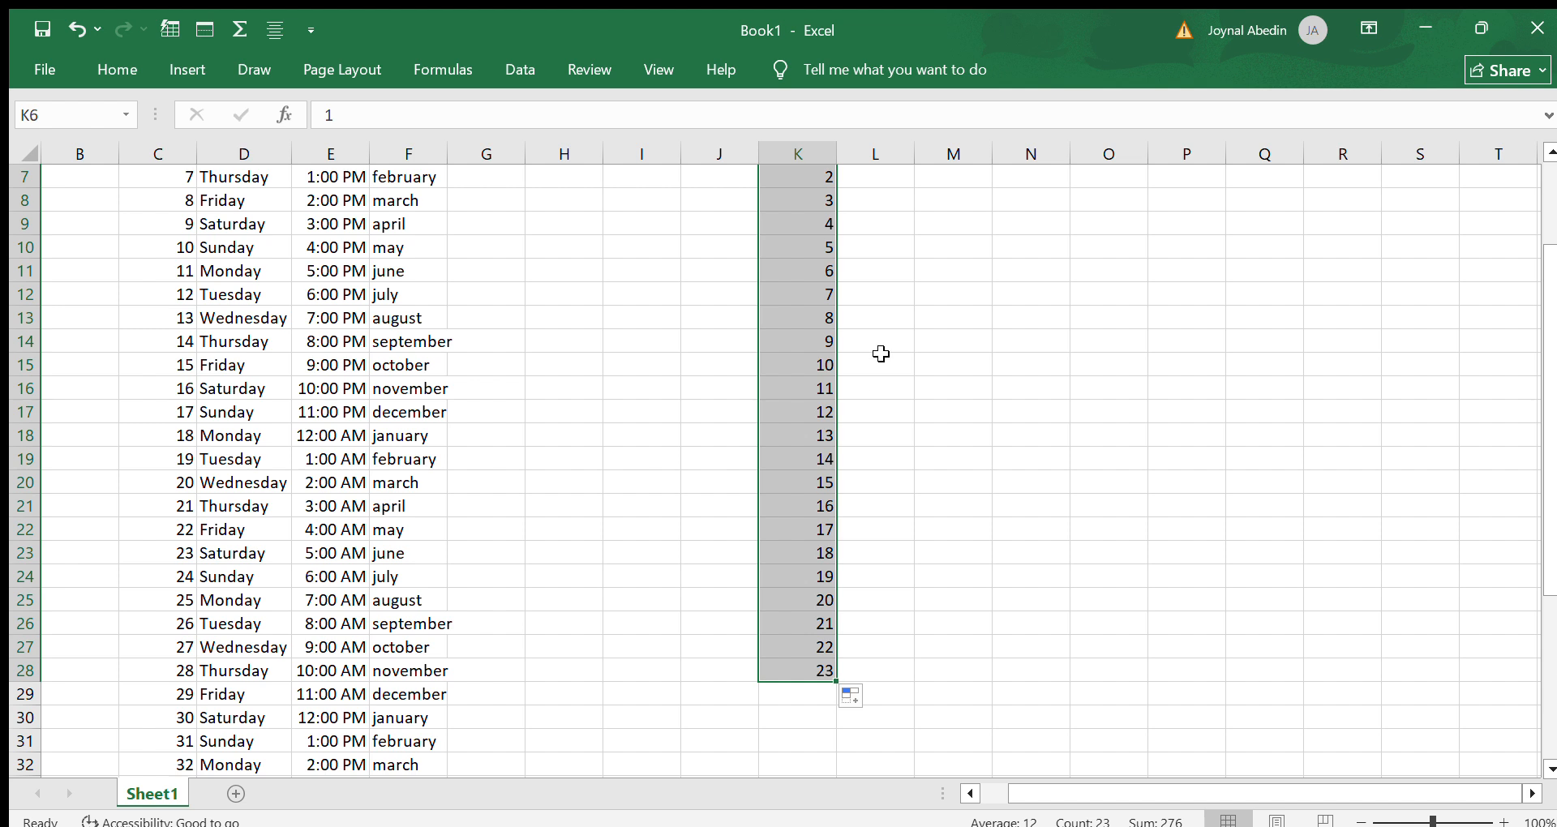
scroll(771, 327, "up", 2)
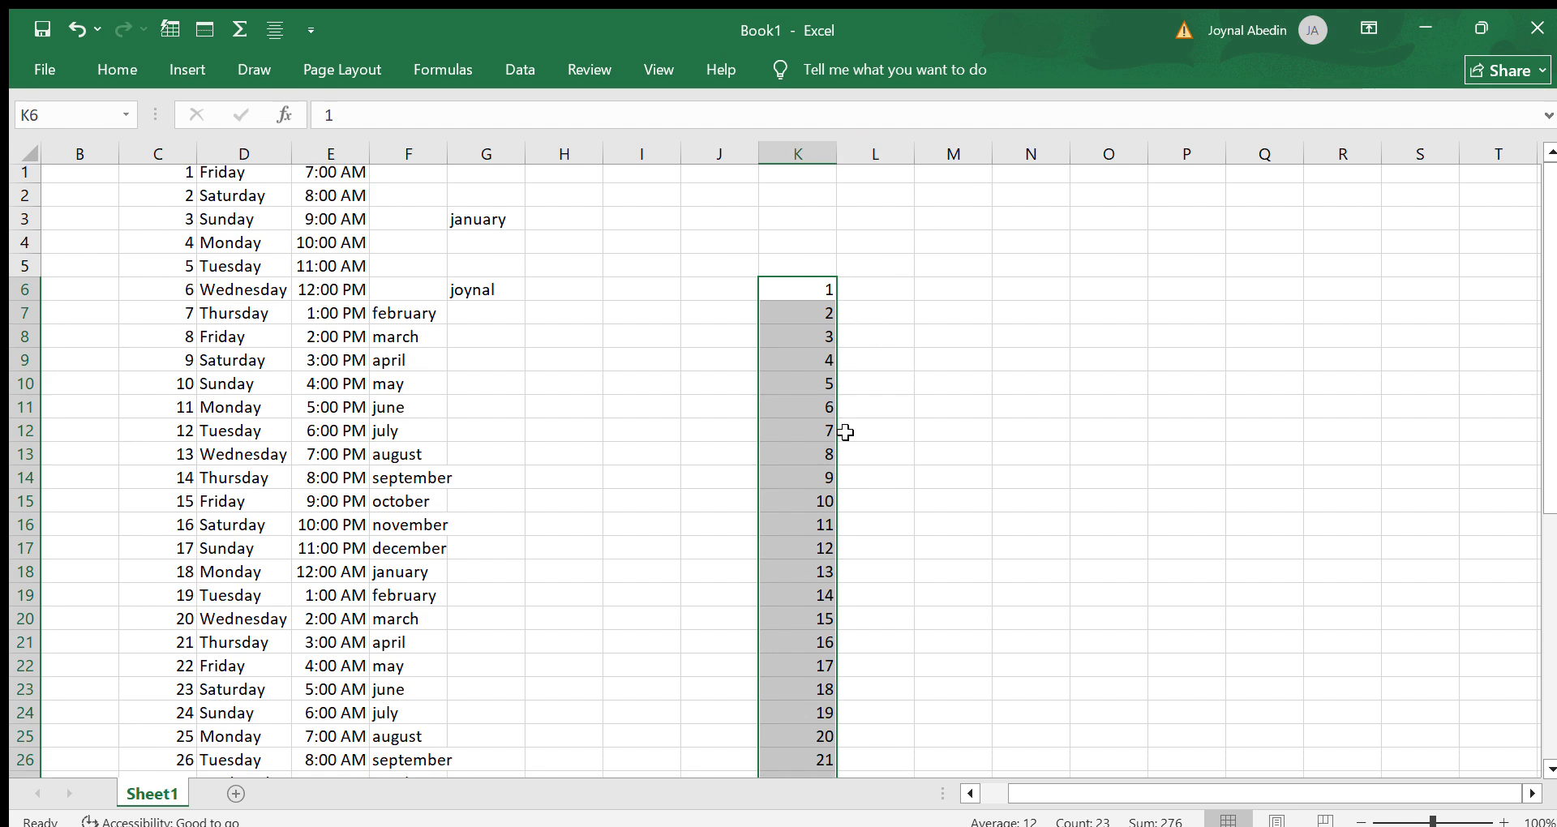
scroll(784, 417, "down", 1)
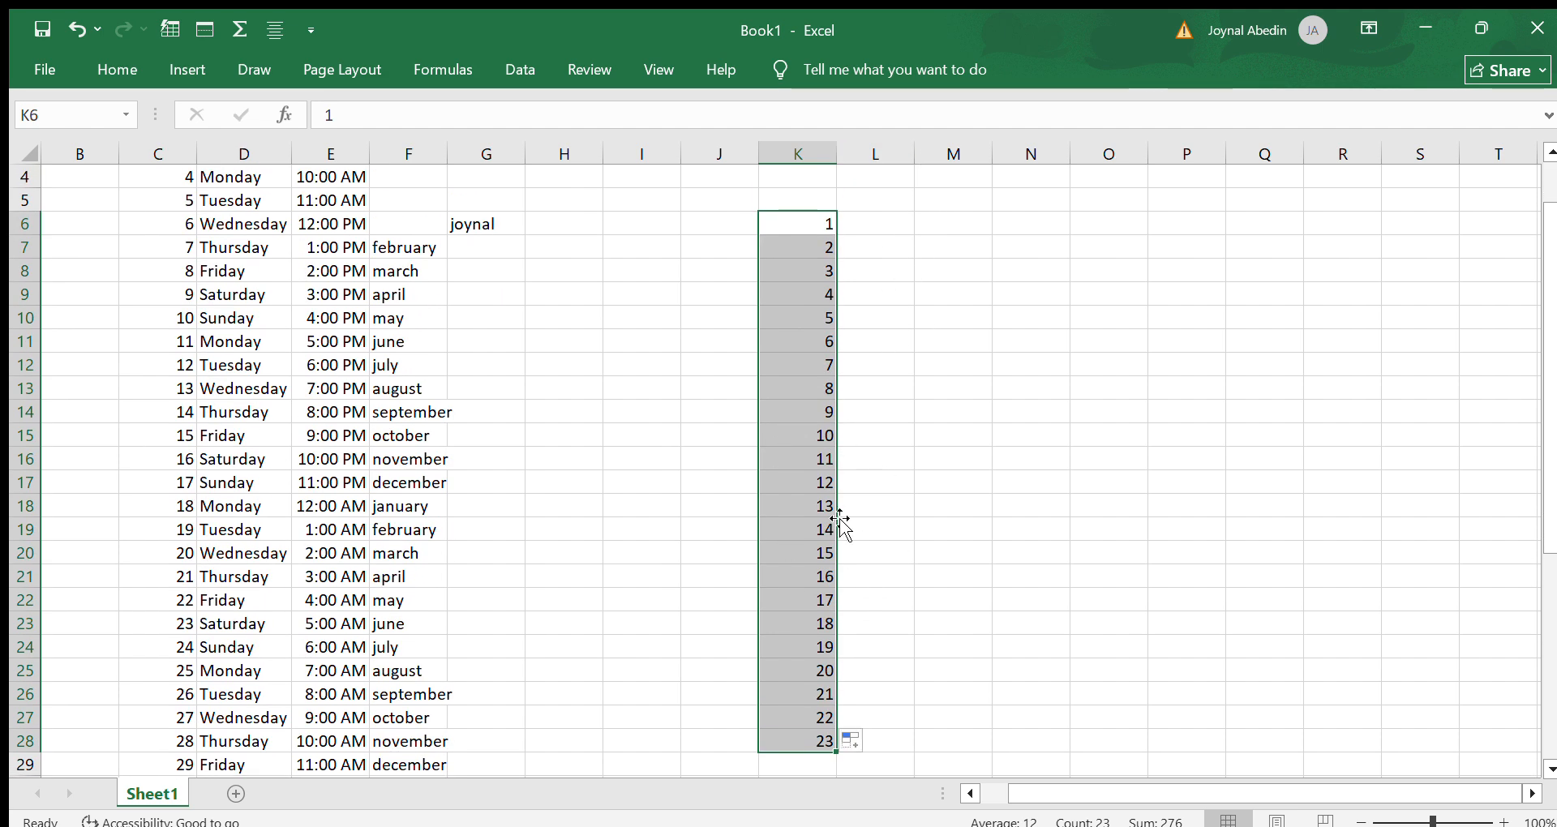
scroll(882, 514, "up", 1)
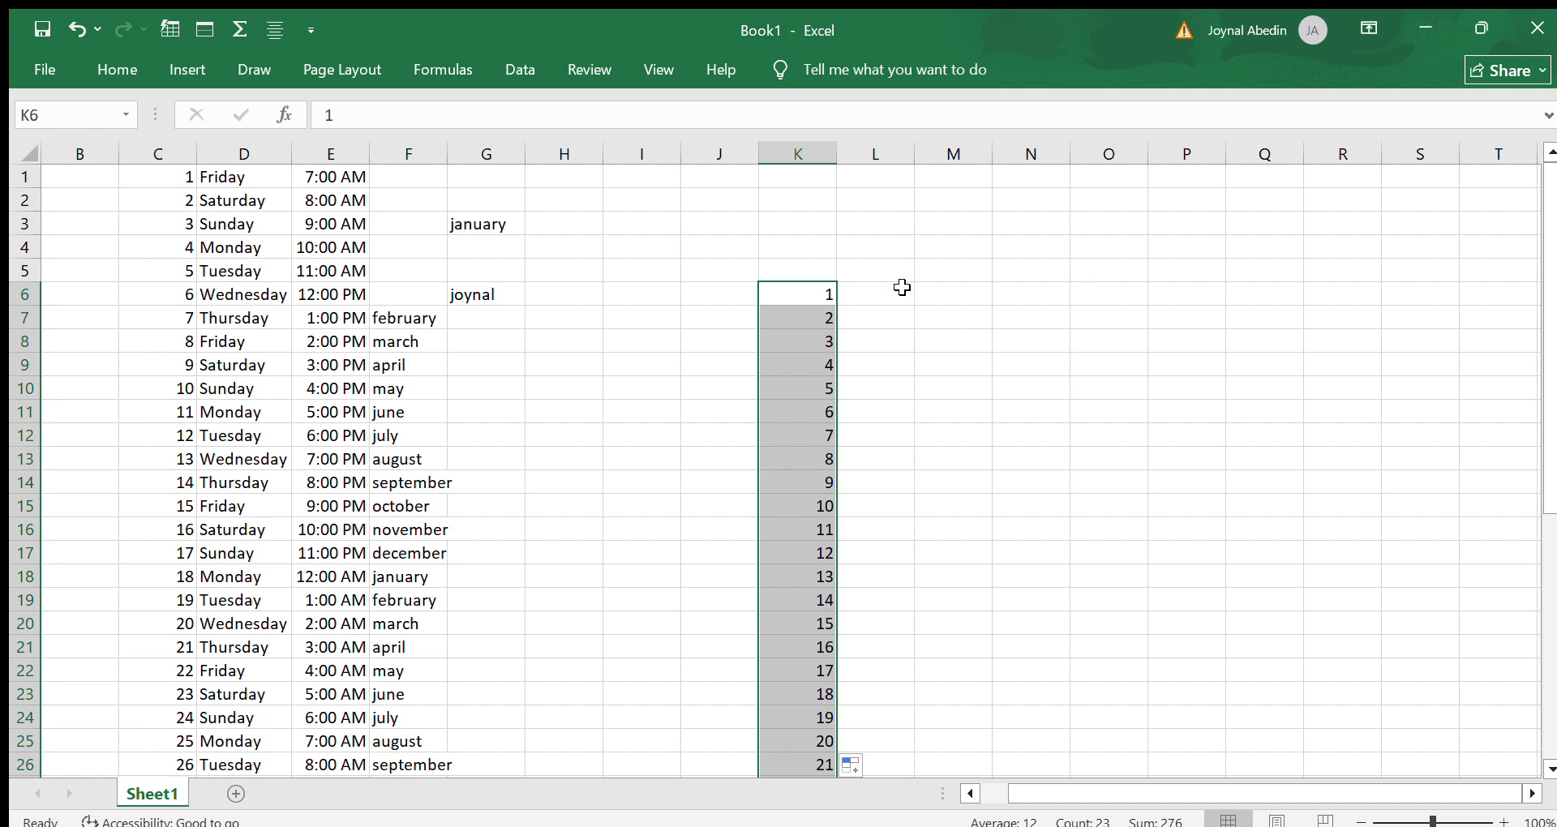
Step: Enter the person's first name in cell M2 and fill it down through M12
left_click(952, 203)
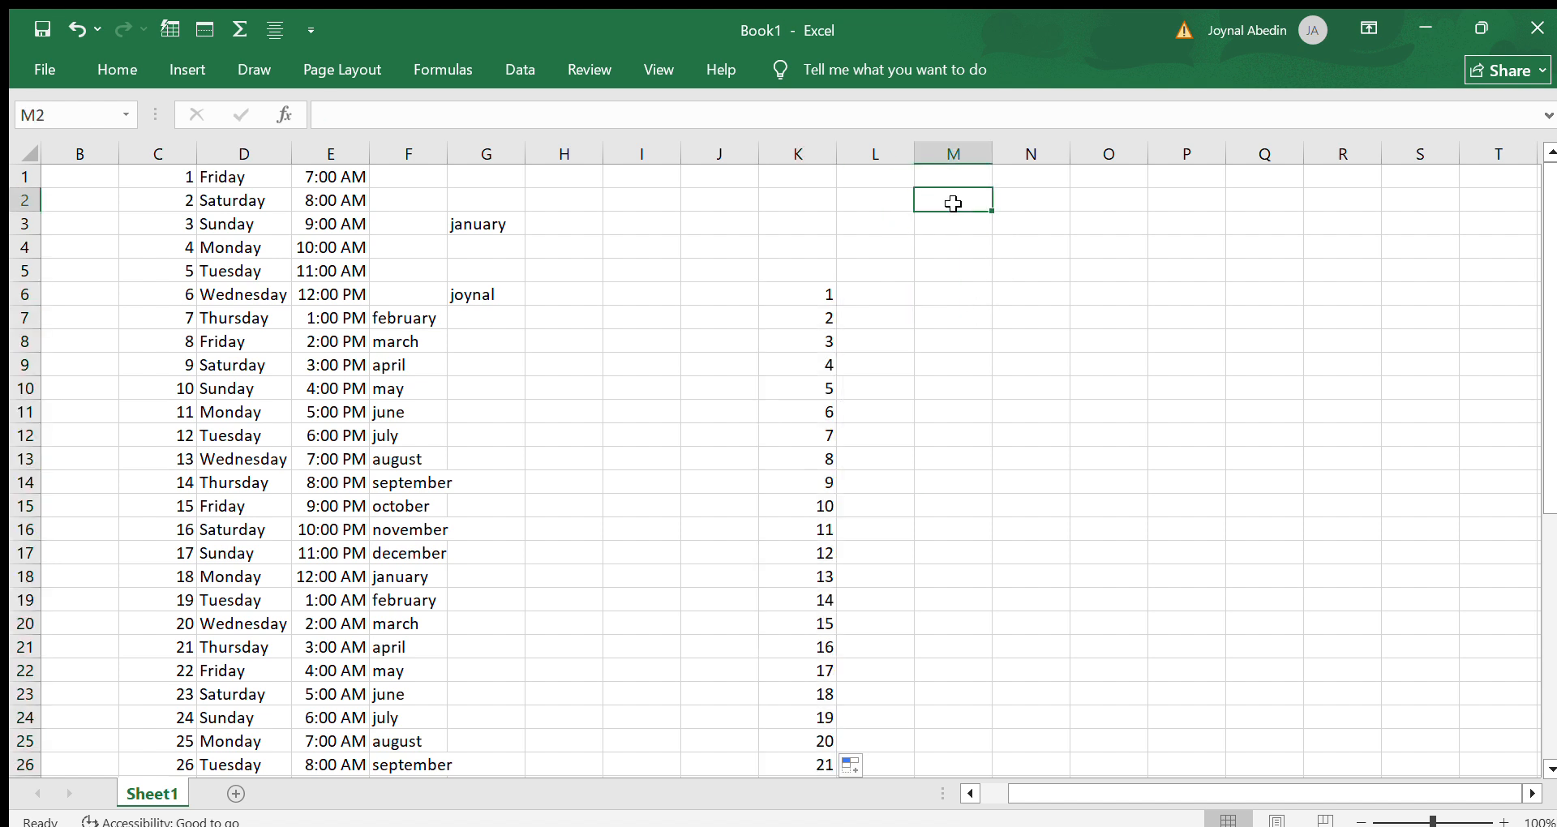
type("joy")
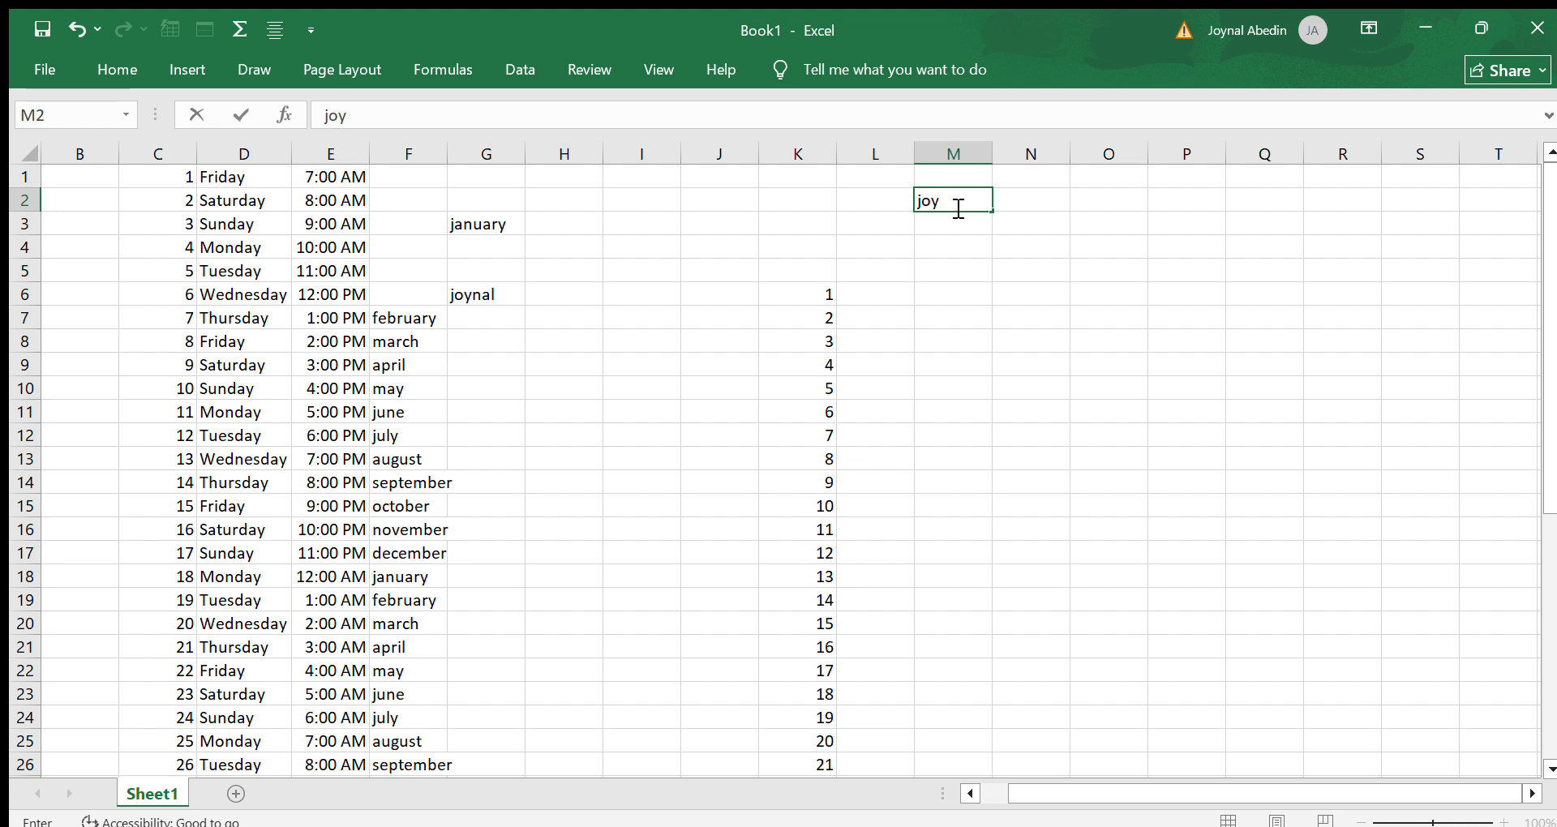
type("a")
key("BackSpace")
type("a")
key("BackSpace")
type("nal")
left_click_drag(994, 217, 1004, 457)
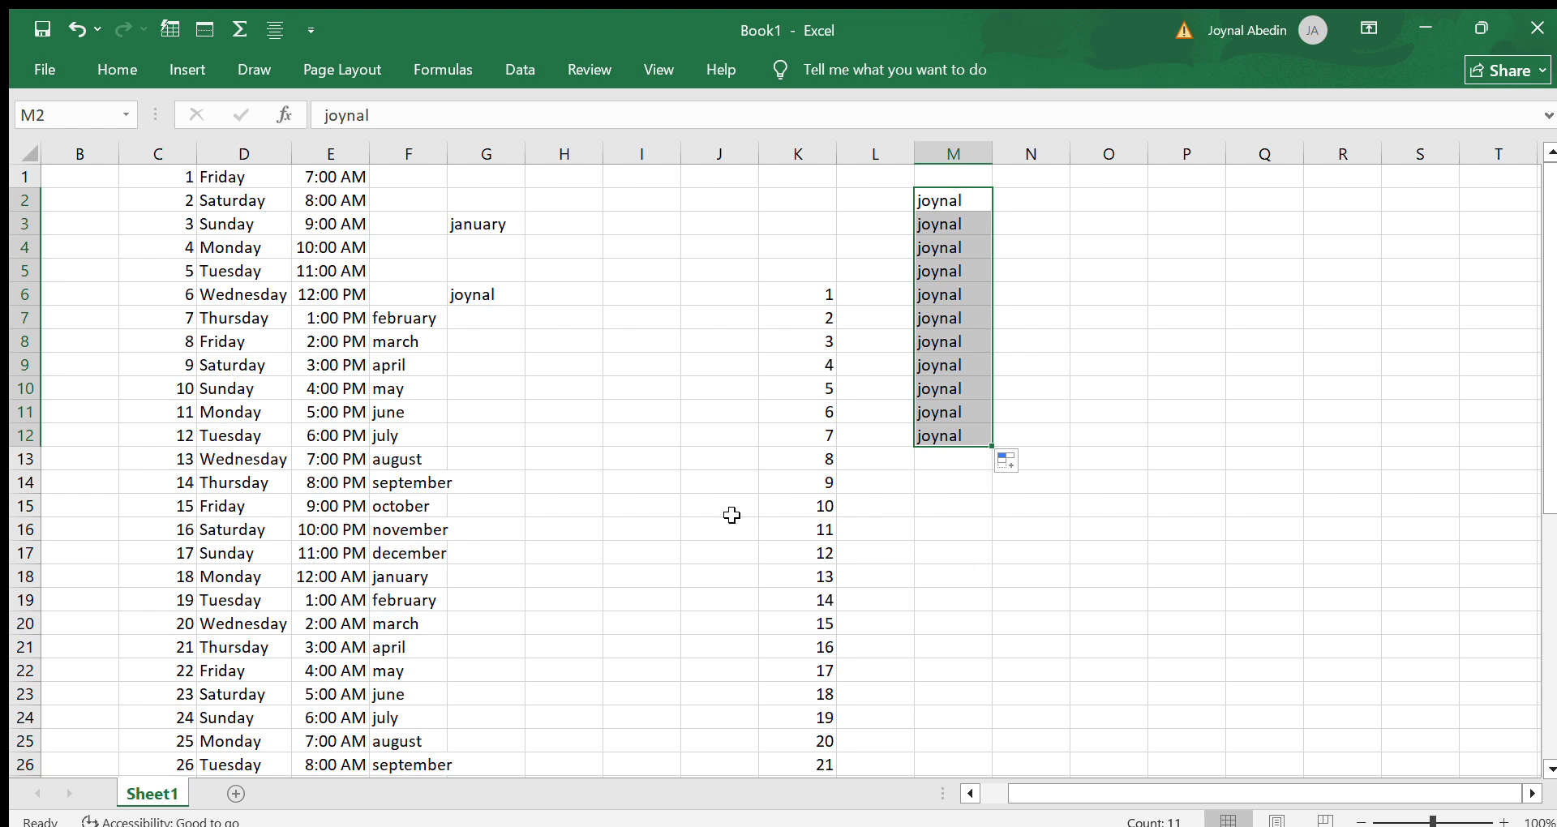
Step: Enter Friday in cell J1 and autofill the consecutive weekdays down to J14
left_click(710, 178)
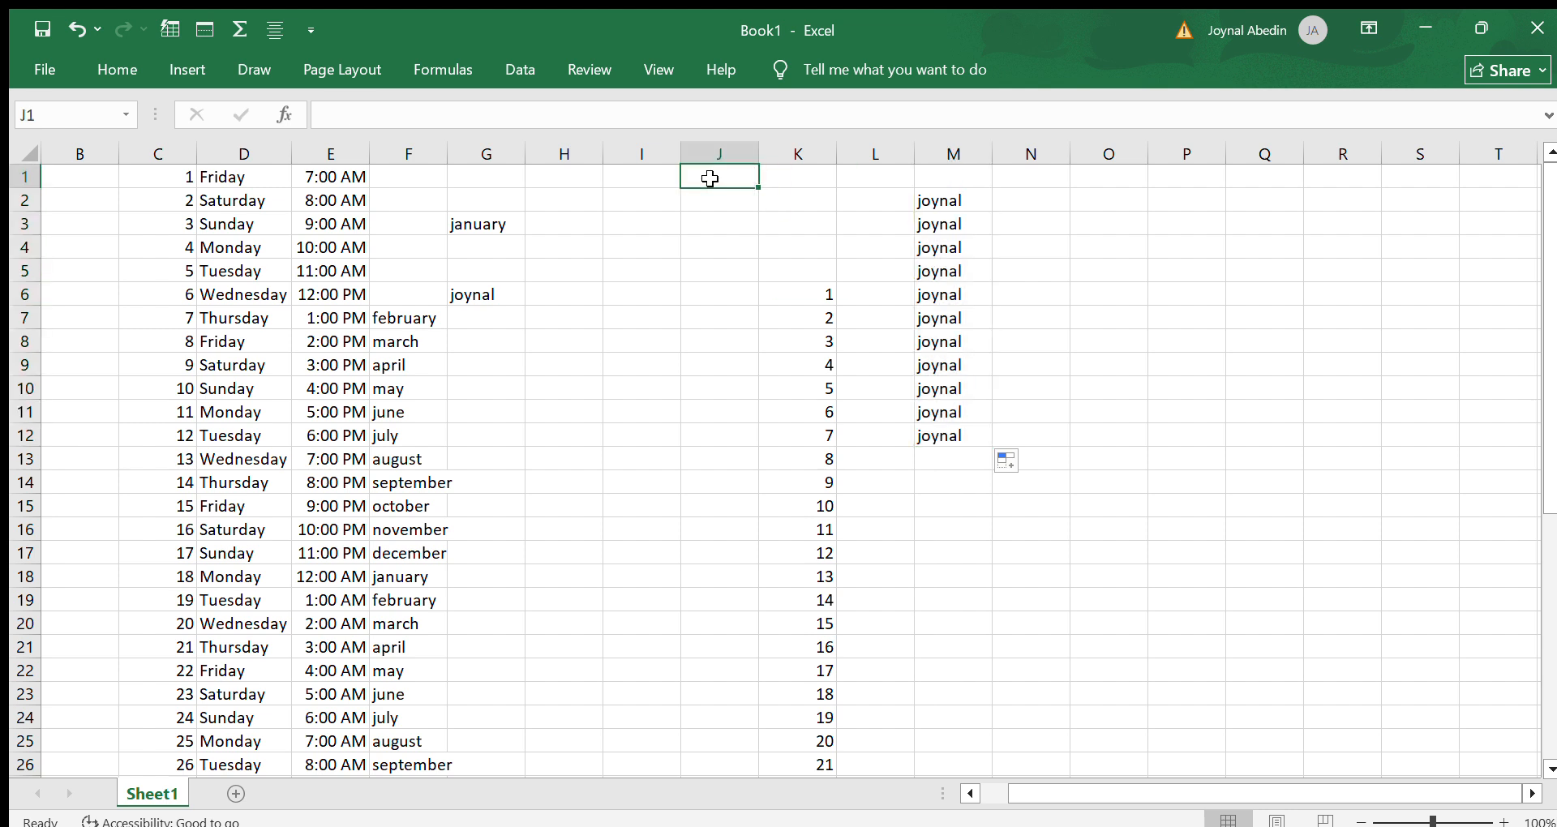
double_click(712, 181)
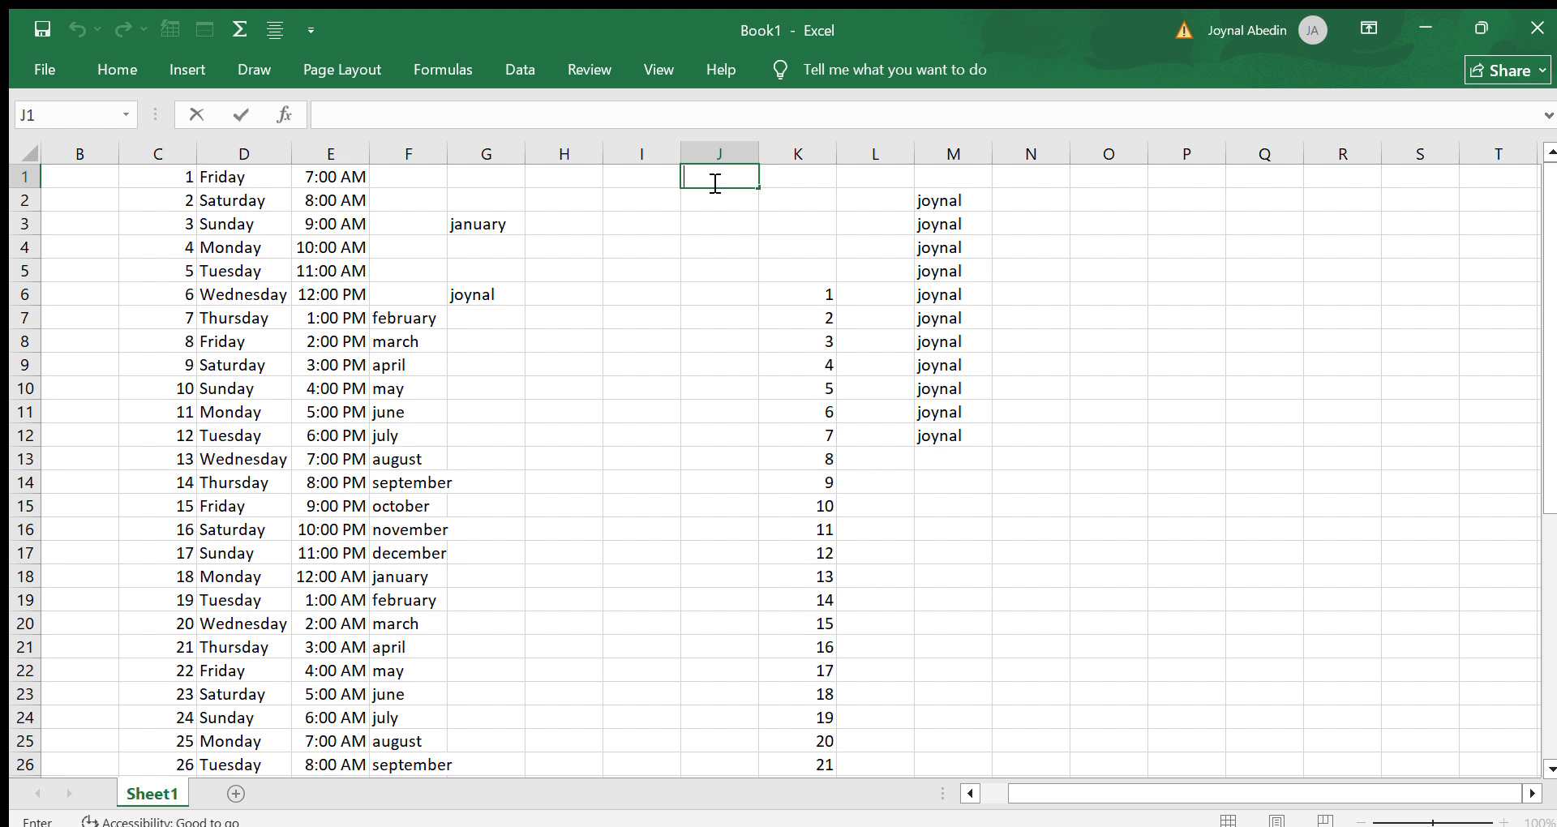
type("Friday")
key("Return")
left_click(752, 175)
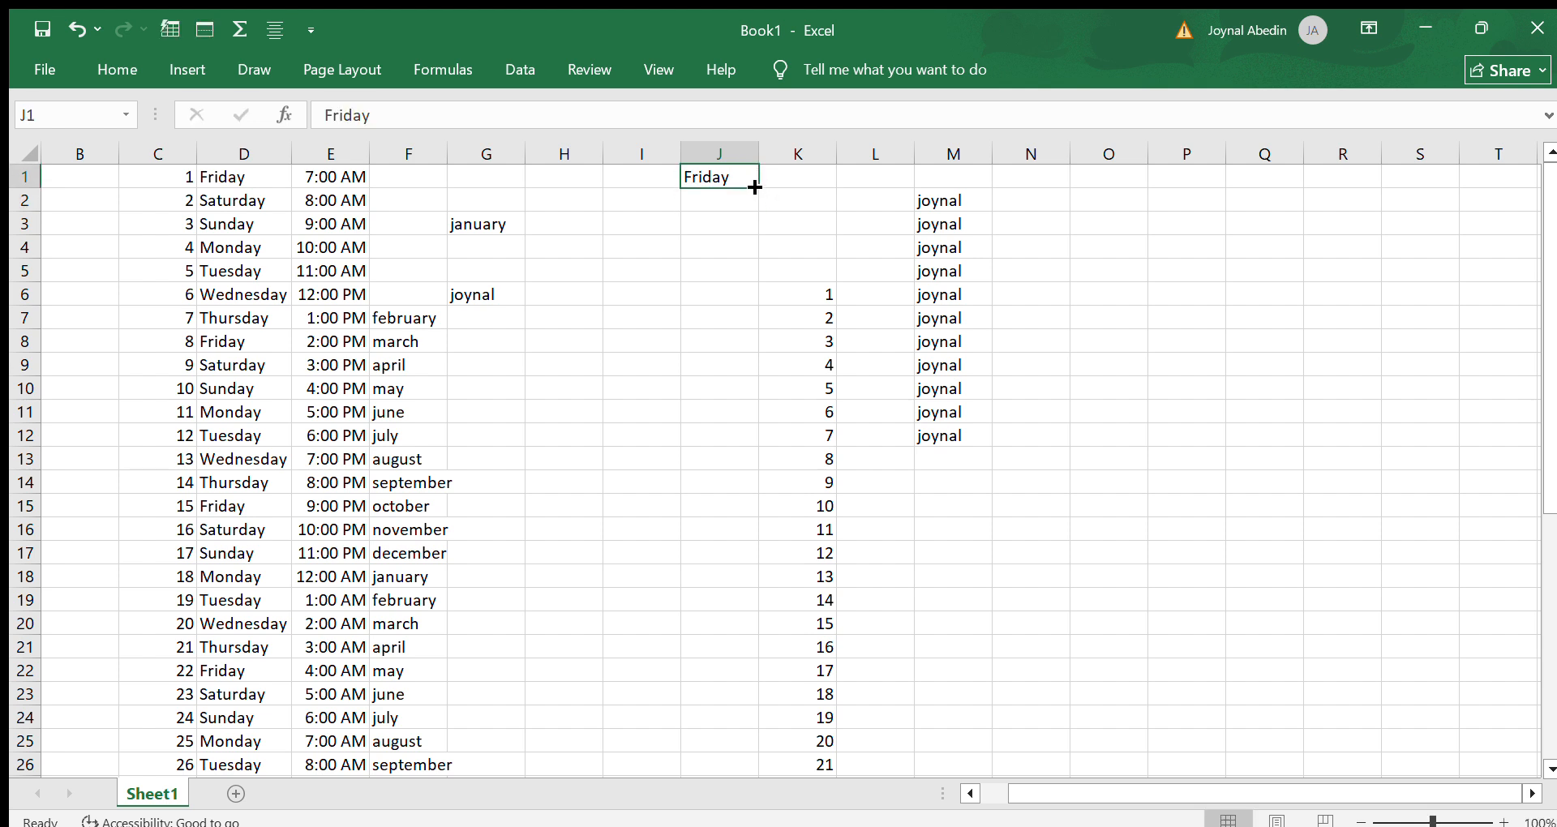
left_click_drag(758, 187, 765, 486)
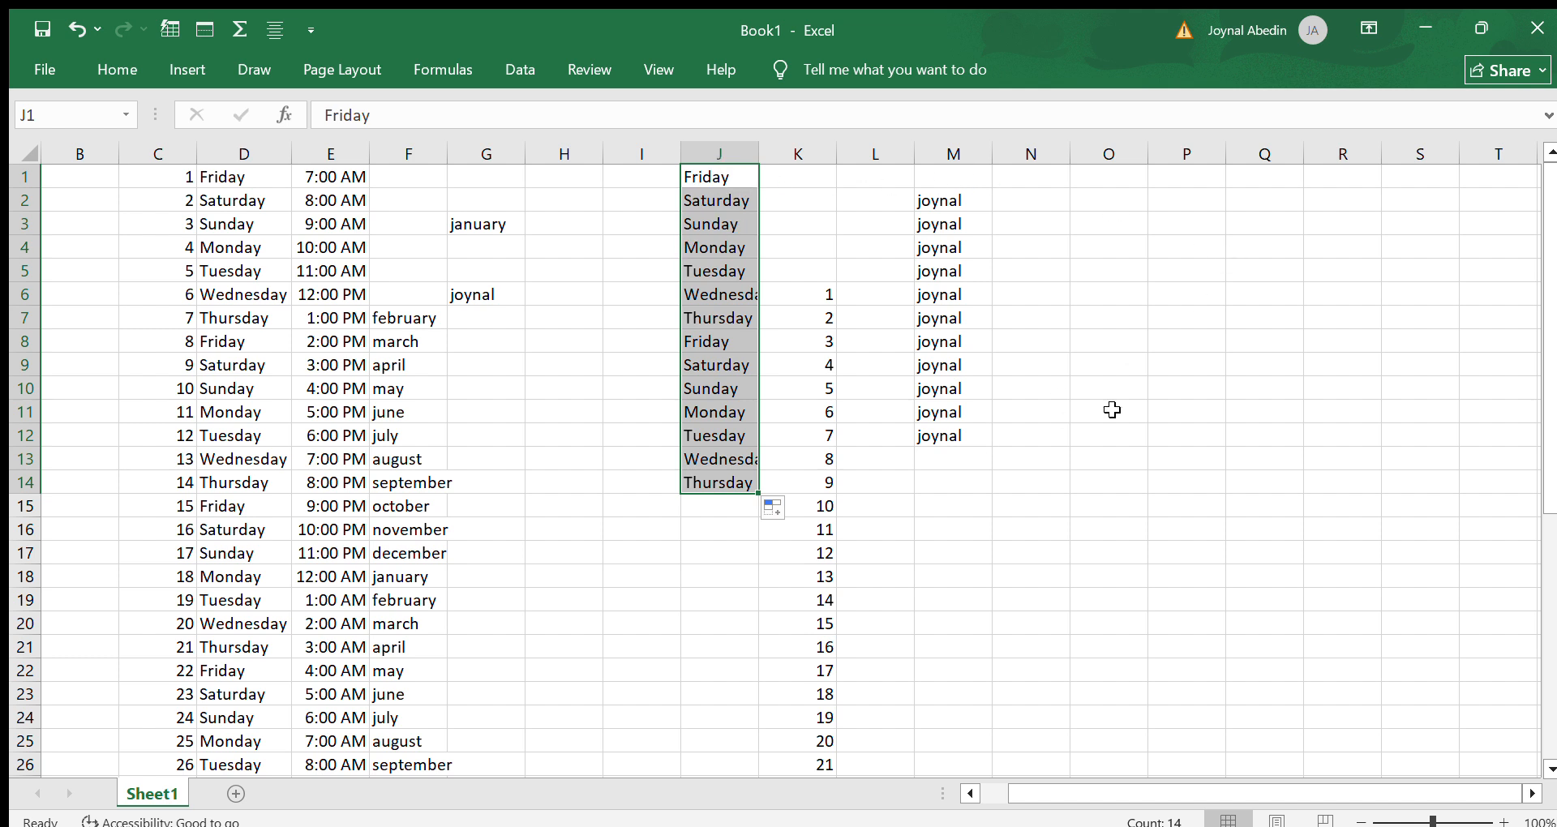
Step: Enter Friday in cell N5 and fill the same day, repeated, down through N12
left_click(1031, 268)
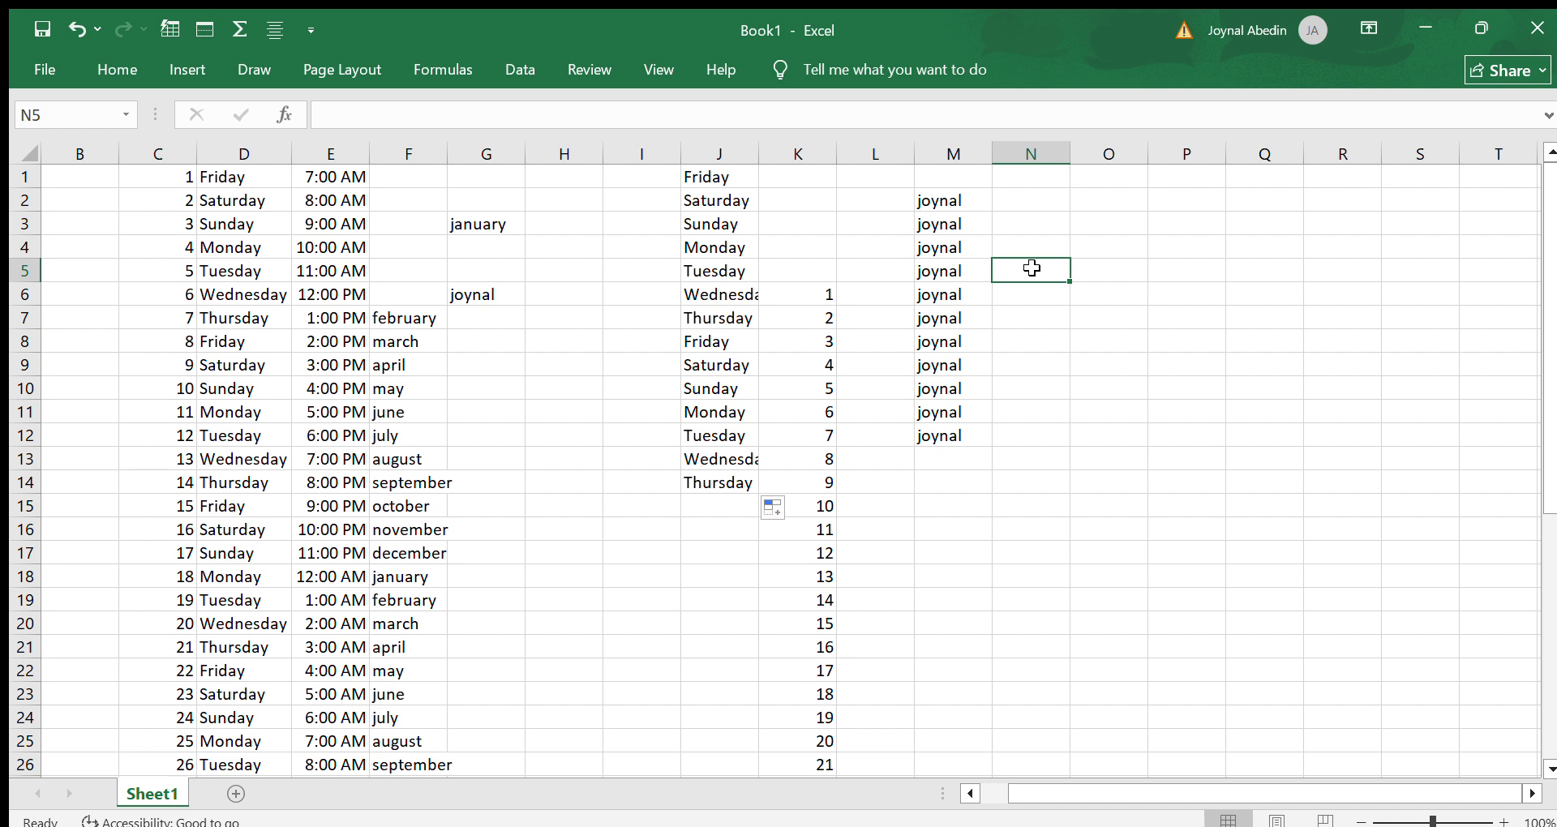
type("f")
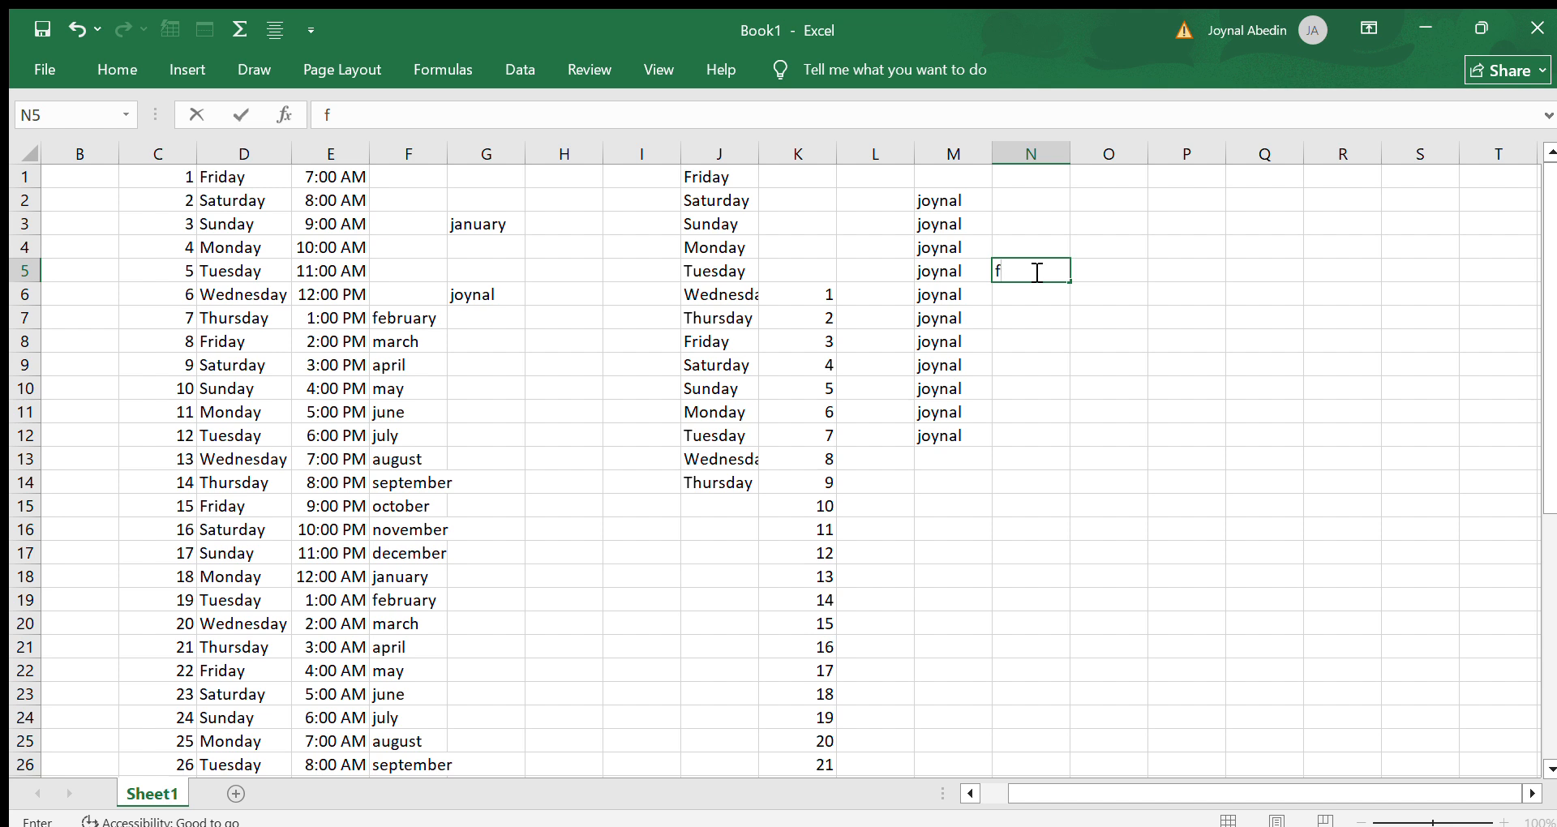
type("riday")
left_click_drag(1071, 281, 1066, 441)
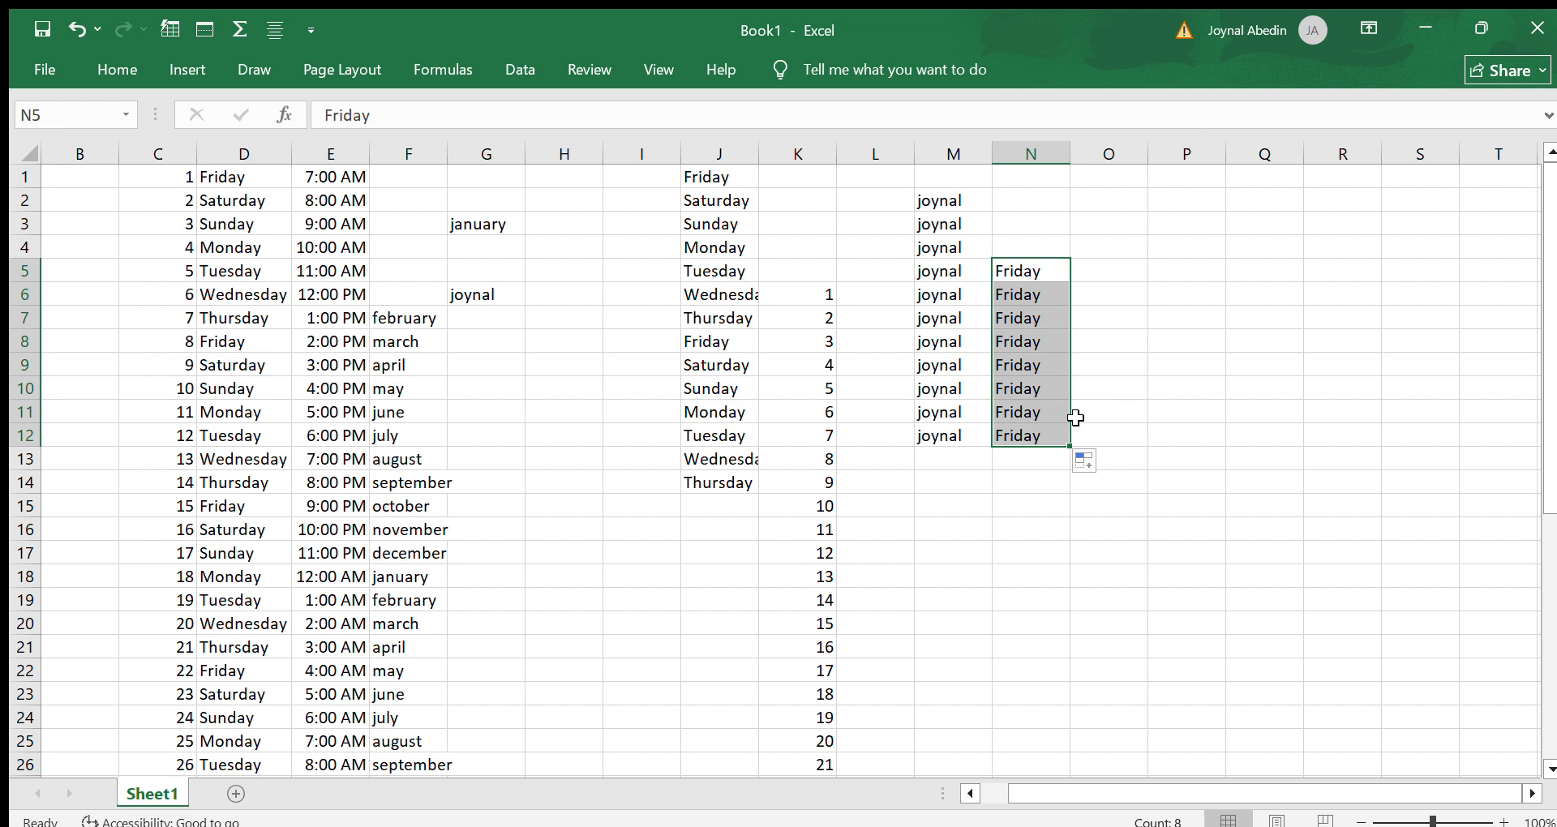
Step: Enter jan in cell P3 and autofill the abbreviated months down to jul in P9
left_click(1189, 221)
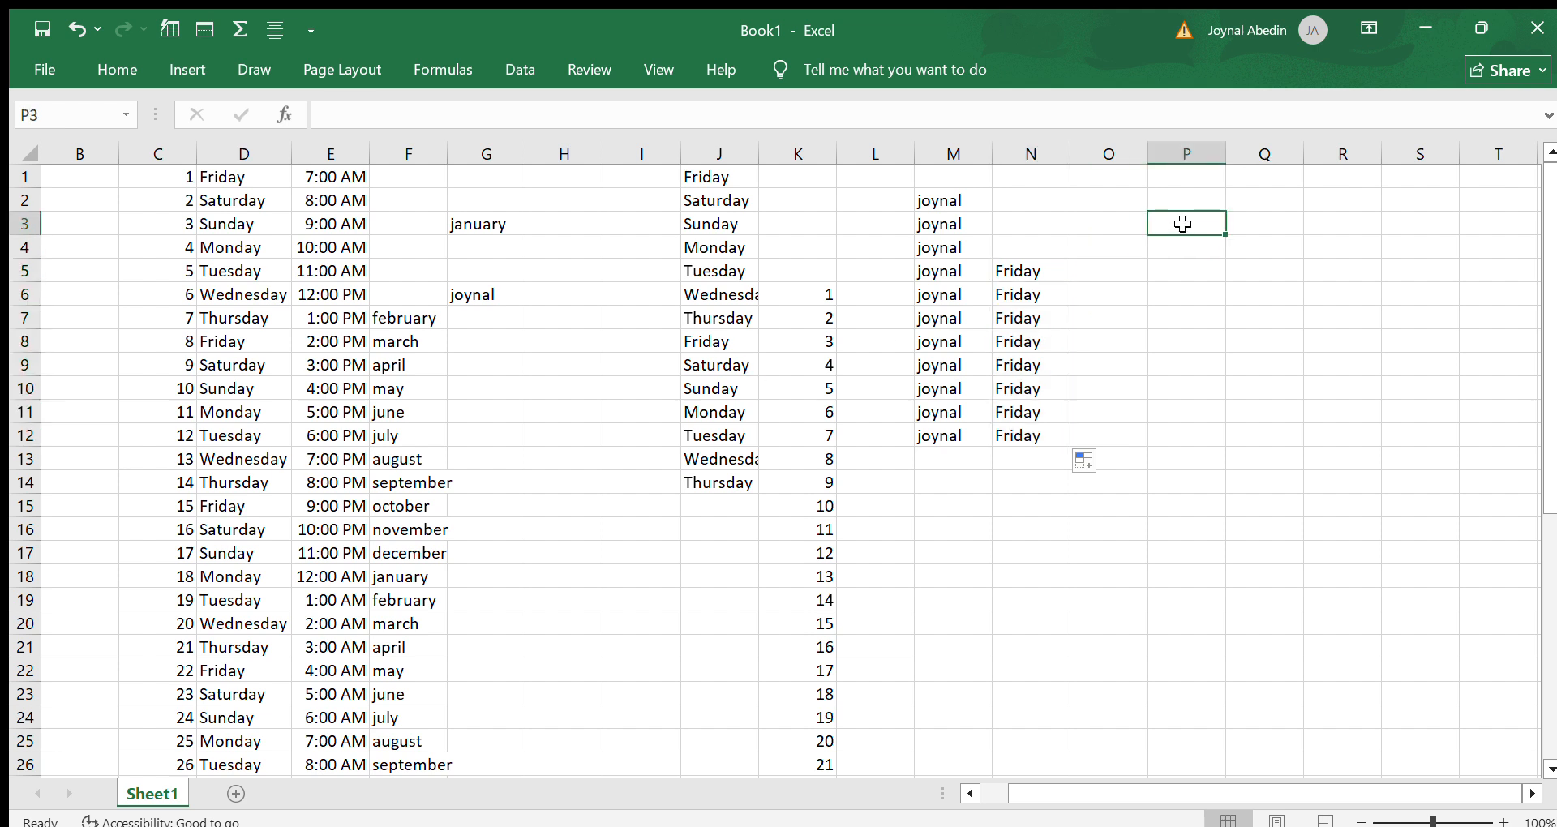
type("jan")
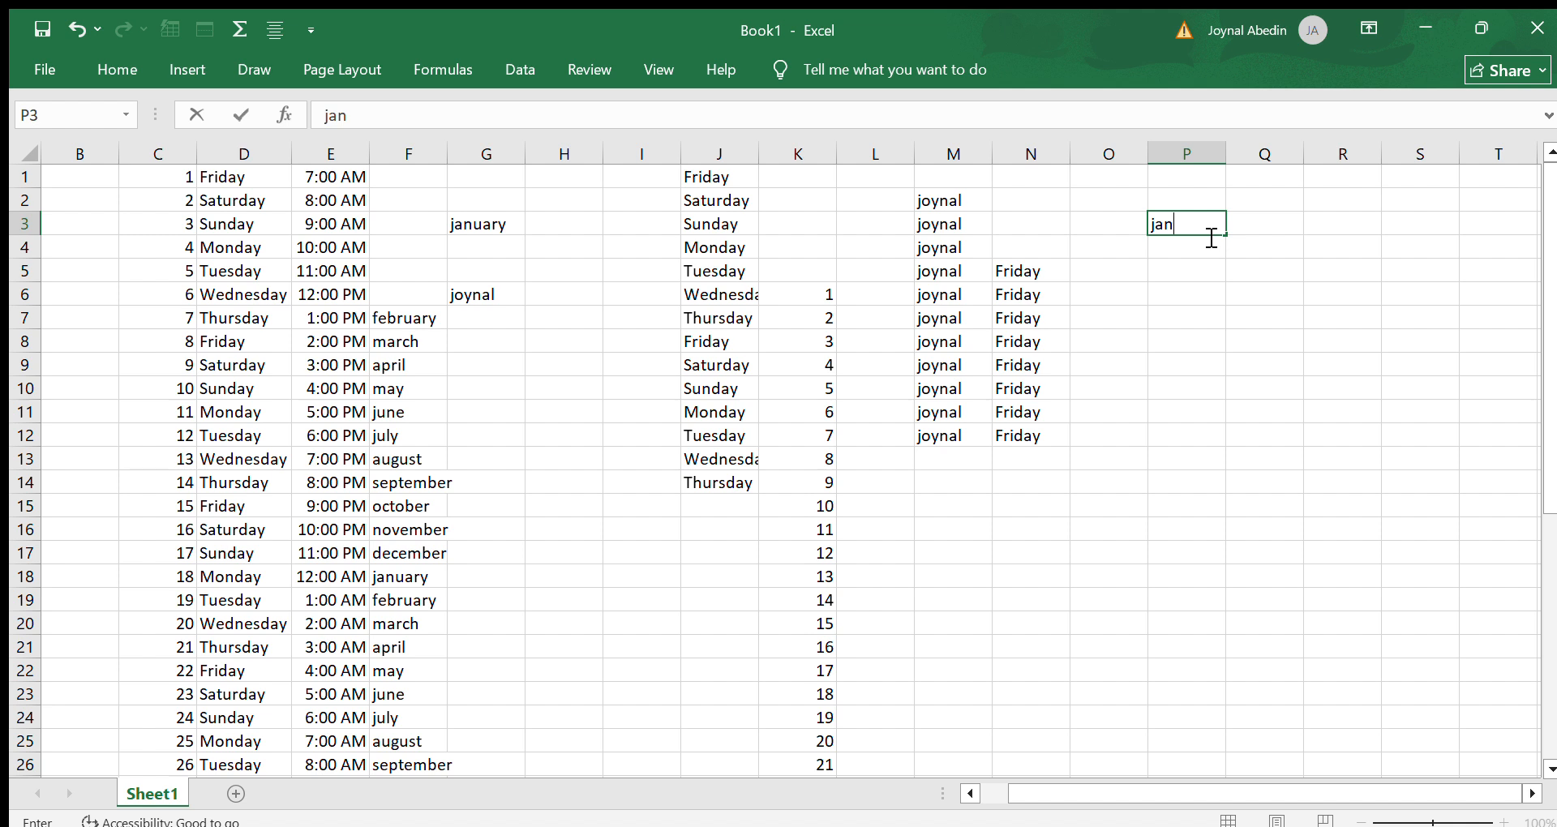
left_click_drag(1227, 234, 1226, 375)
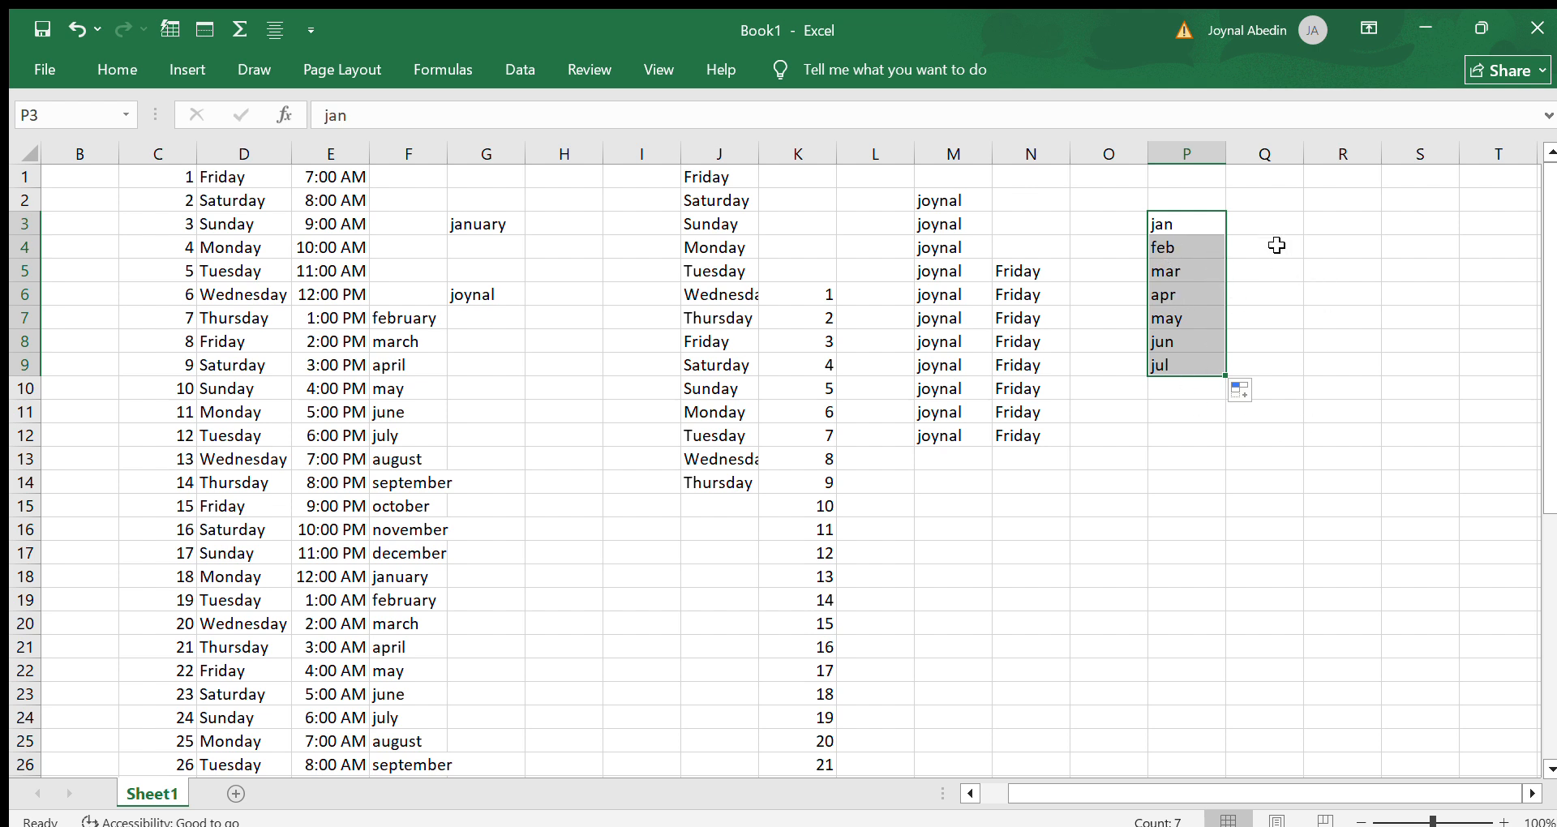
Step: Enter january in cell Q3 and autofill the full month names down to october in Q12
left_click(1272, 227)
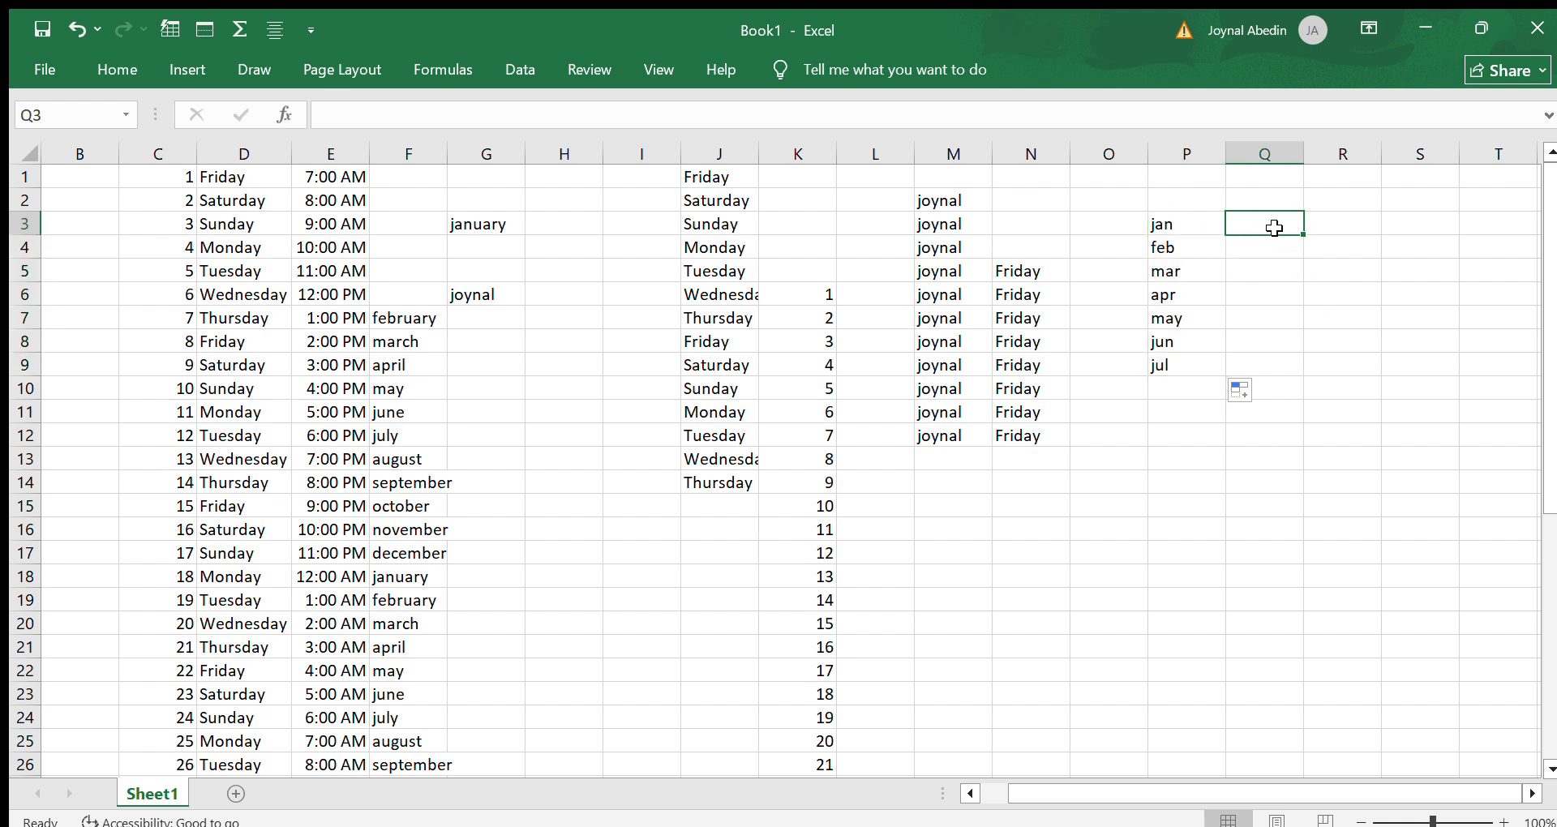
double_click(1278, 231)
type("ja")
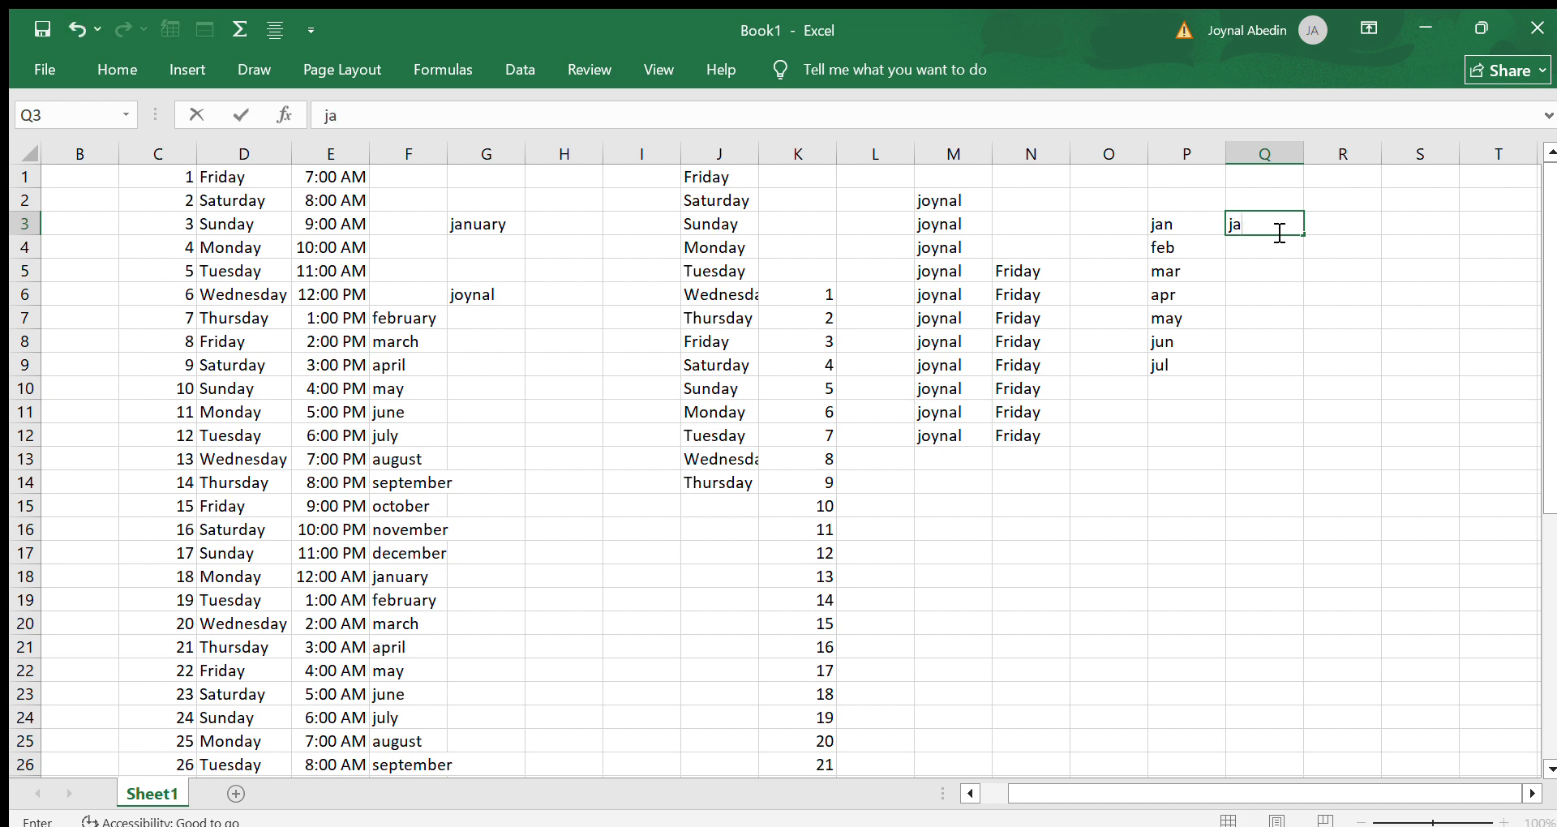
type("nuary")
left_click_drag(1301, 235, 1297, 446)
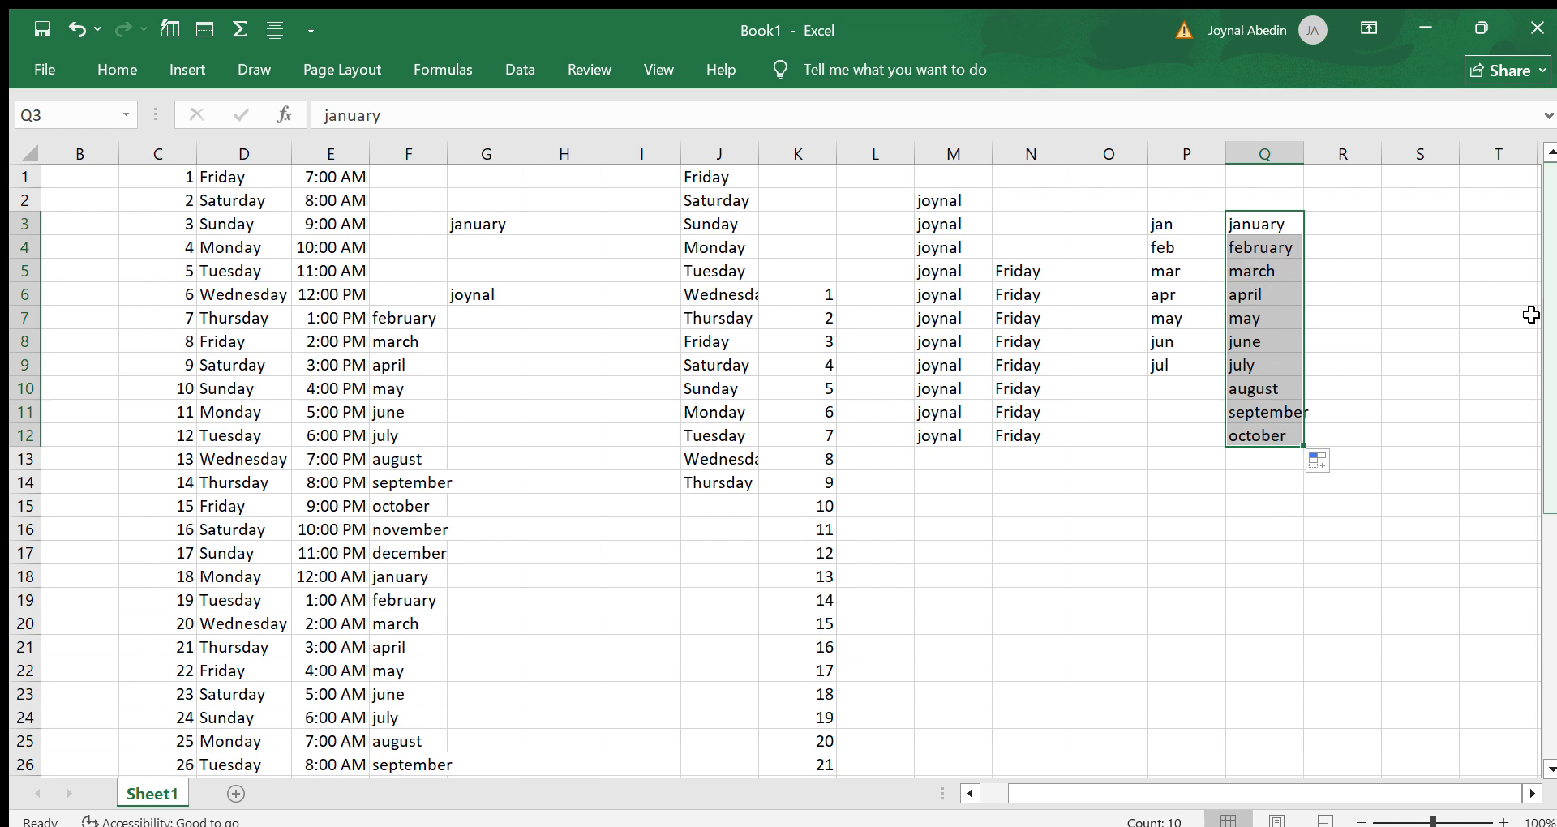
Step: Enter 7 am in cell H4 and autofill hourly times down to 7:00 PM in H16
left_click(567, 258)
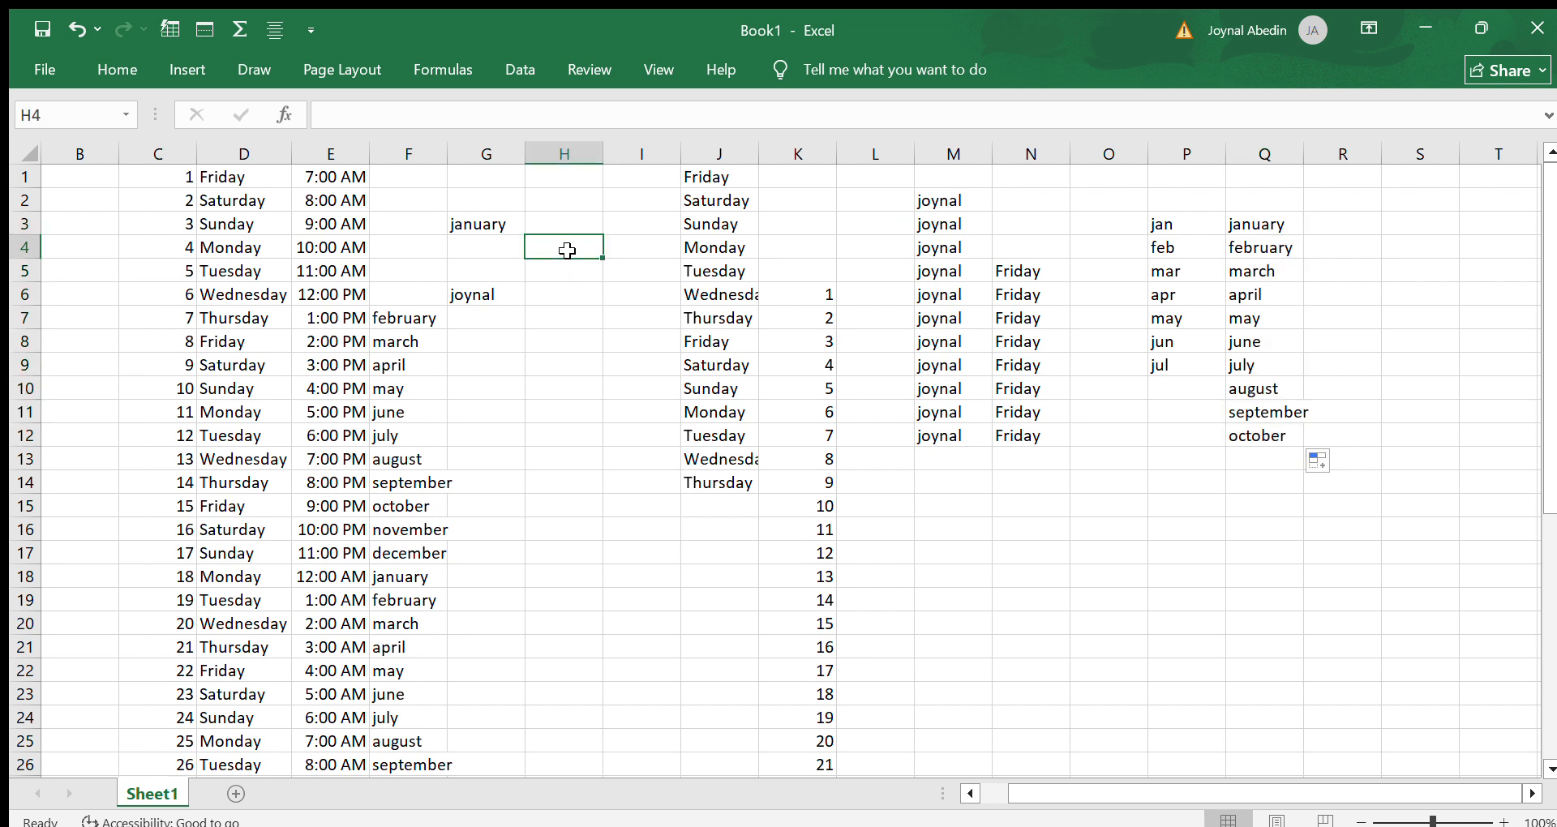
type("7")
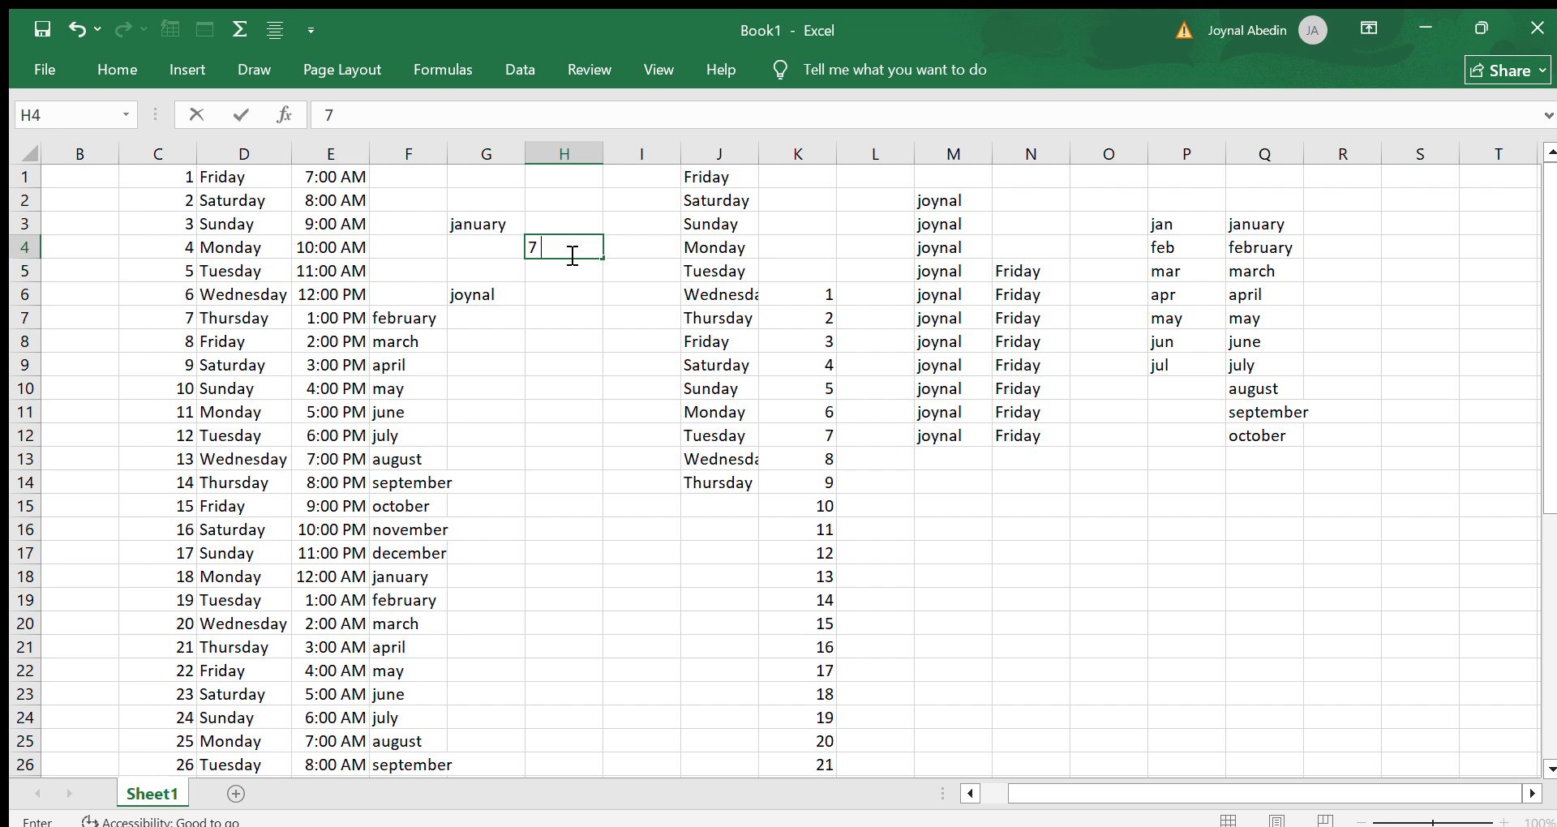
type(" am")
left_click_drag(604, 261, 578, 539)
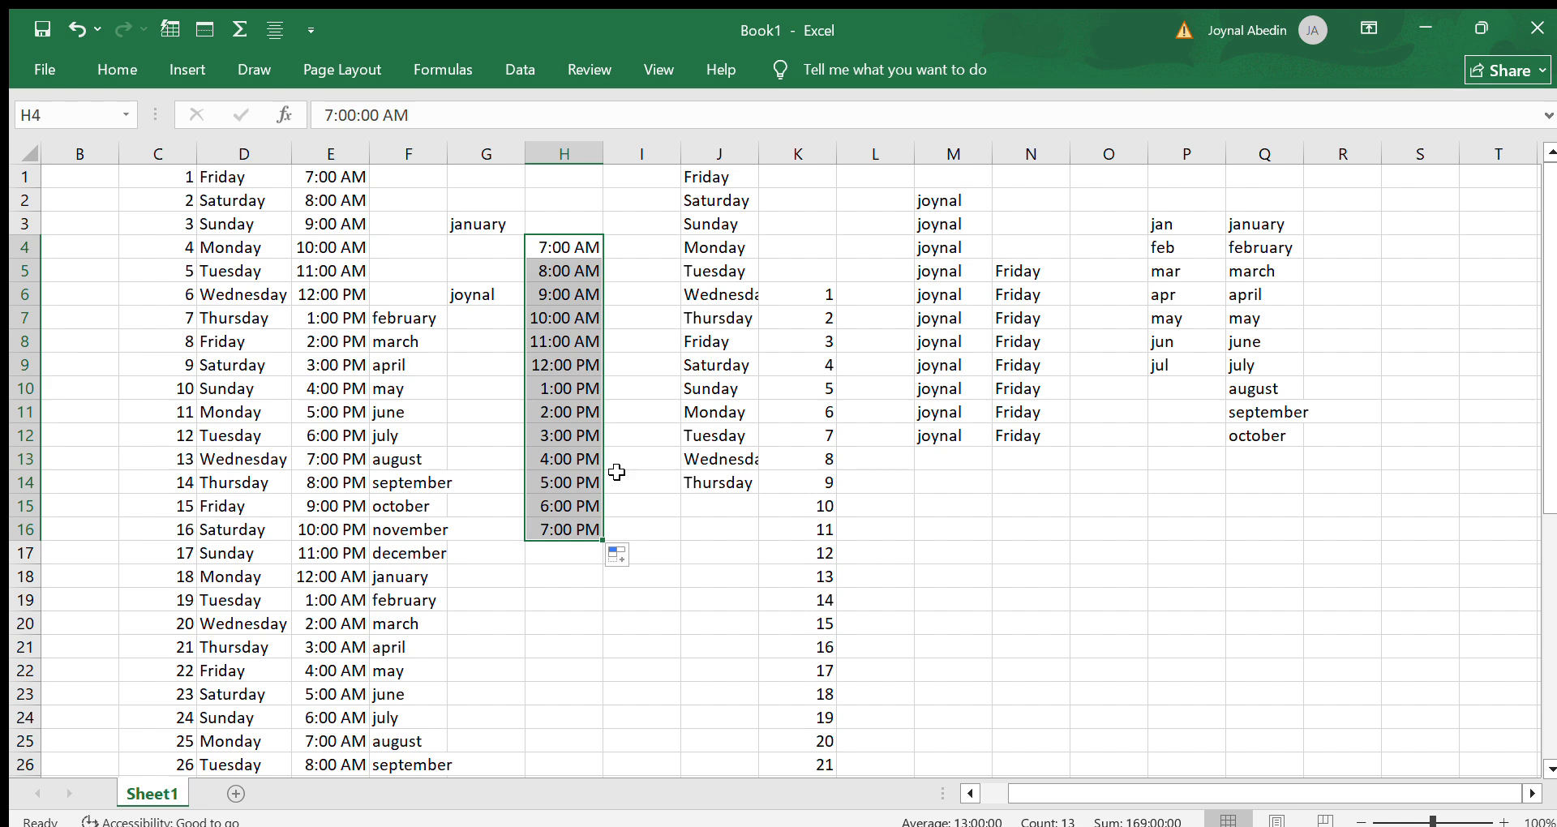
Step: Extend the hourly time series in column H automatically down to row 44, the last row of the existing data
scroll(617, 471, "down", 1)
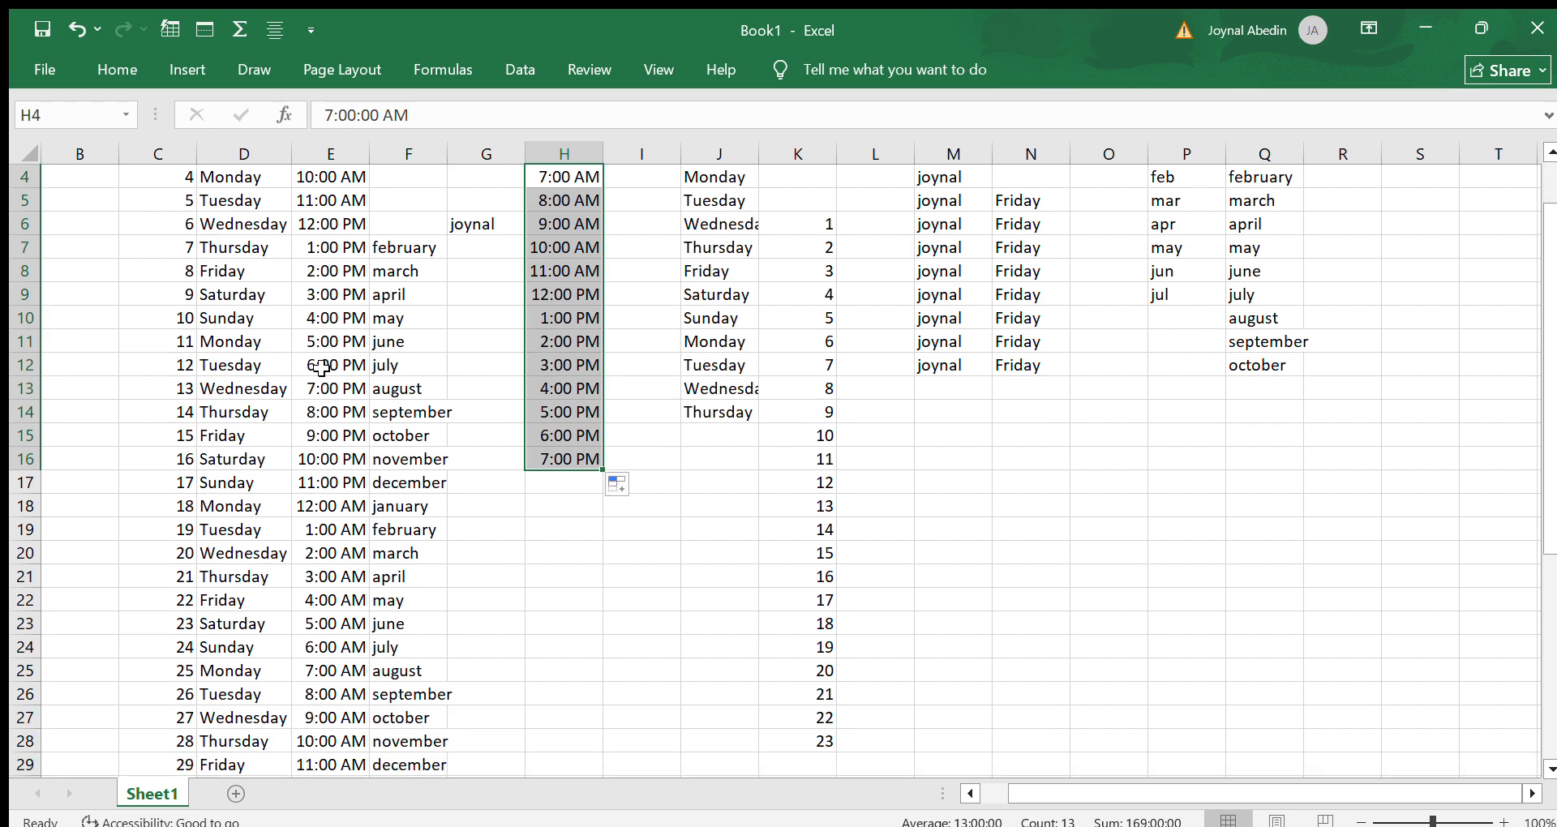
scroll(587, 667, "down", 2)
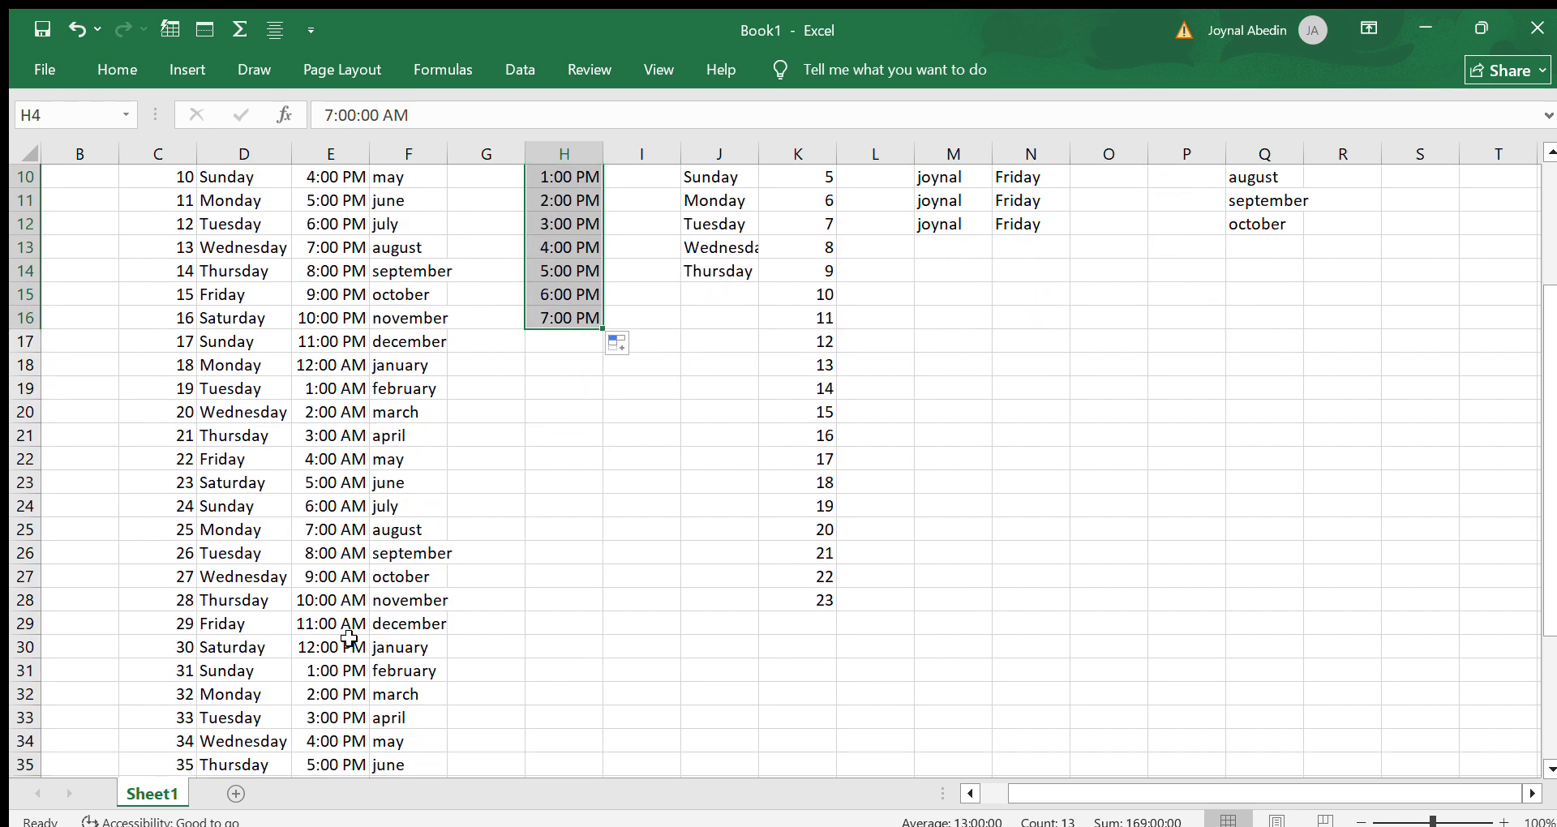
scroll(348, 638, "down", 5)
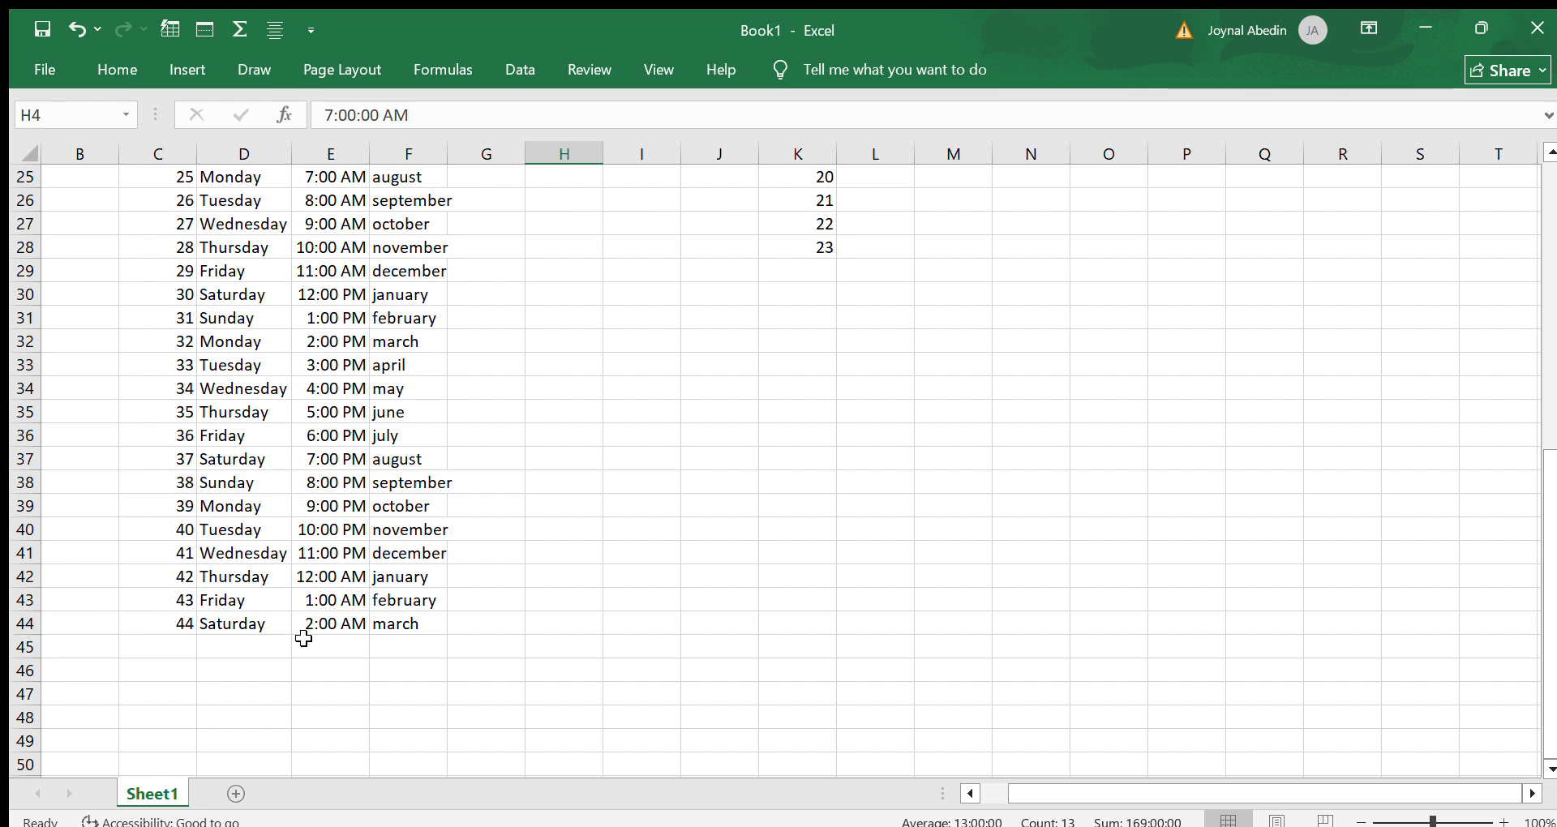
scroll(378, 641, "up", 8)
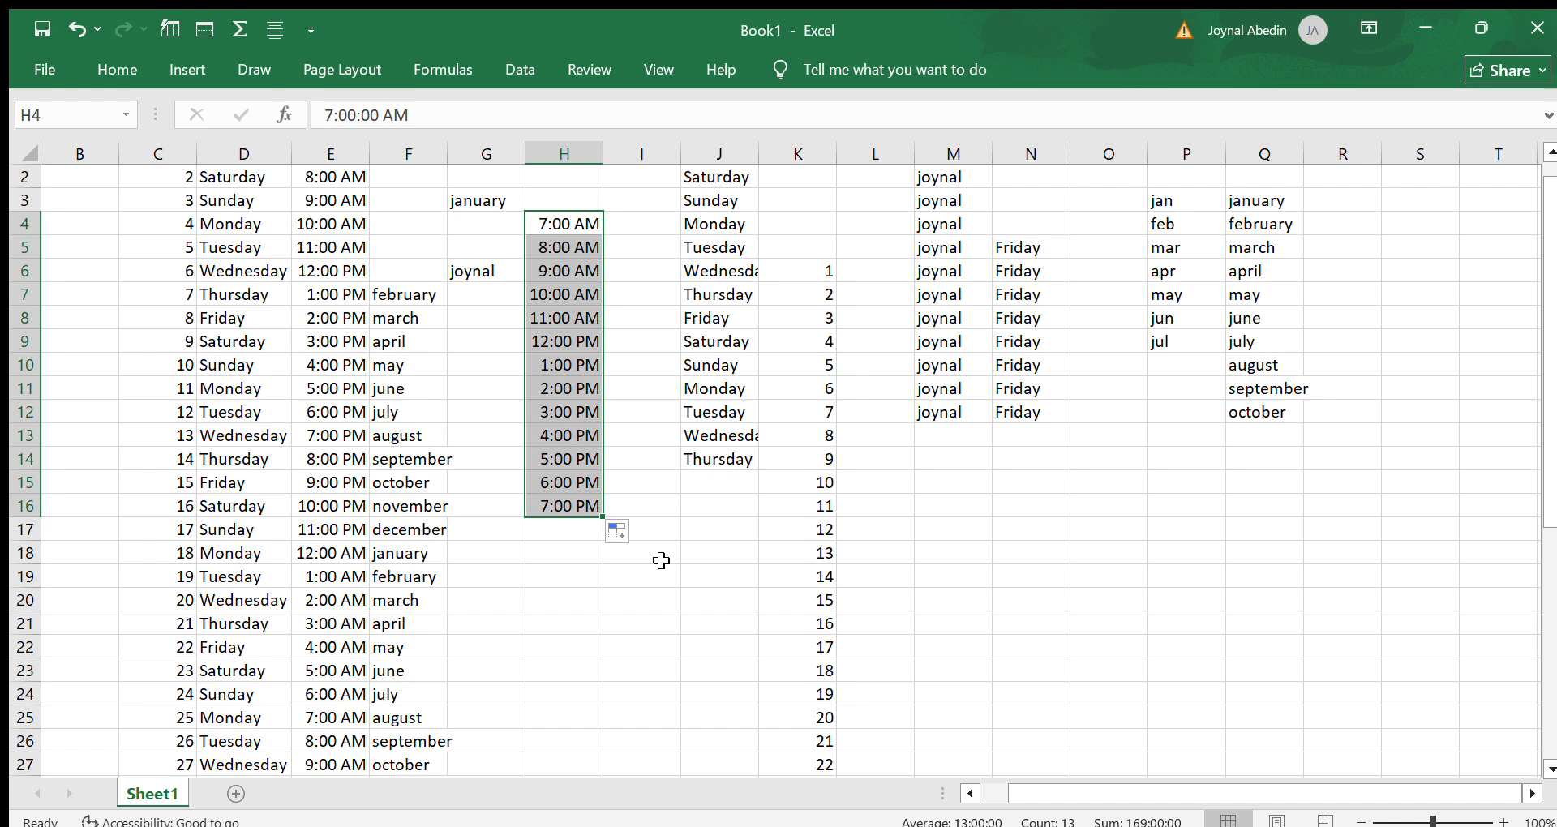
scroll(661, 560, "down", 1)
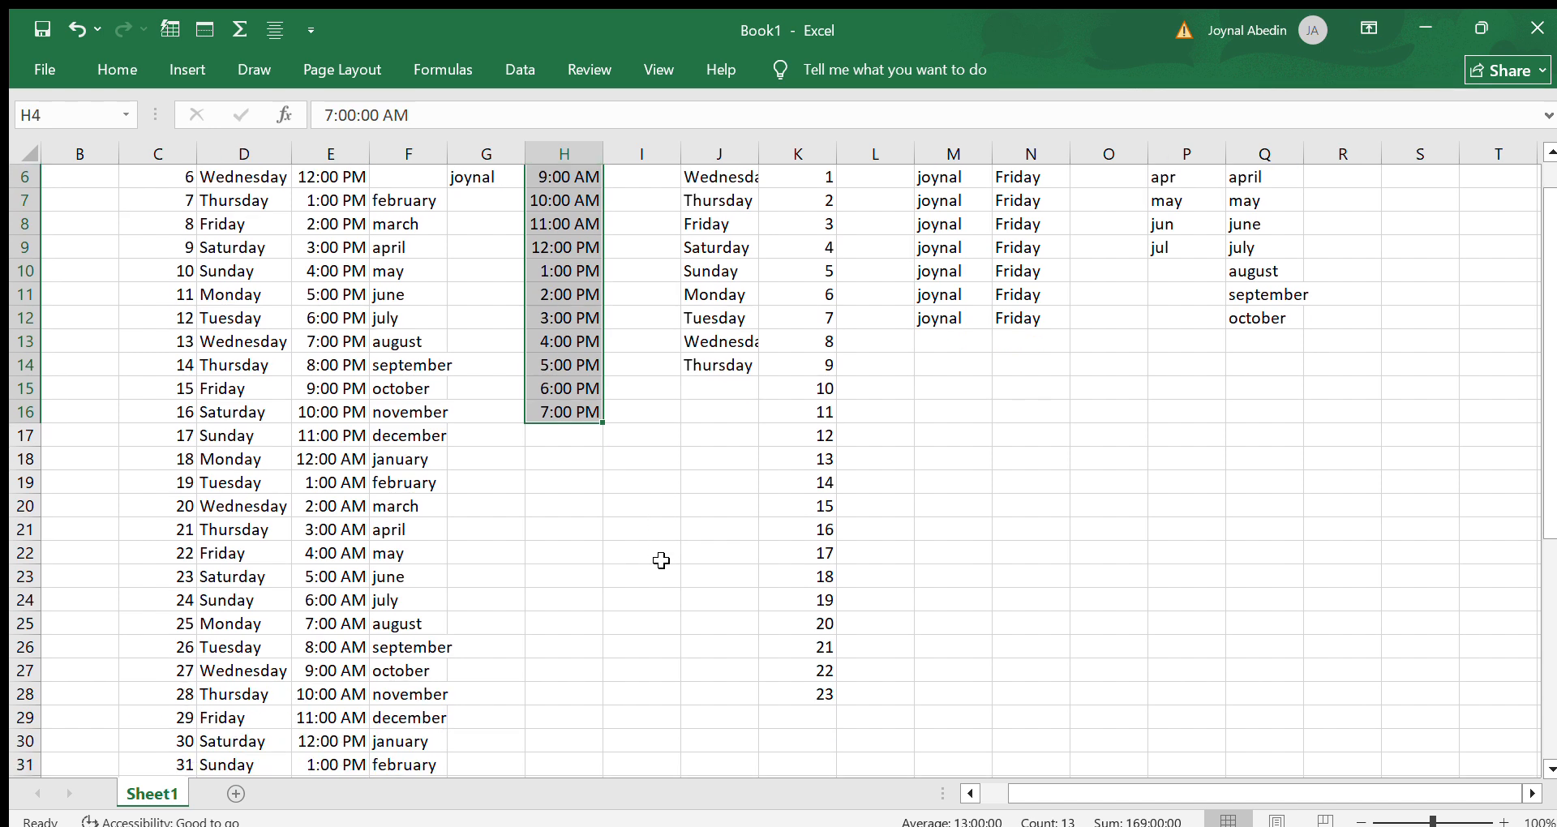
double_click(601, 422)
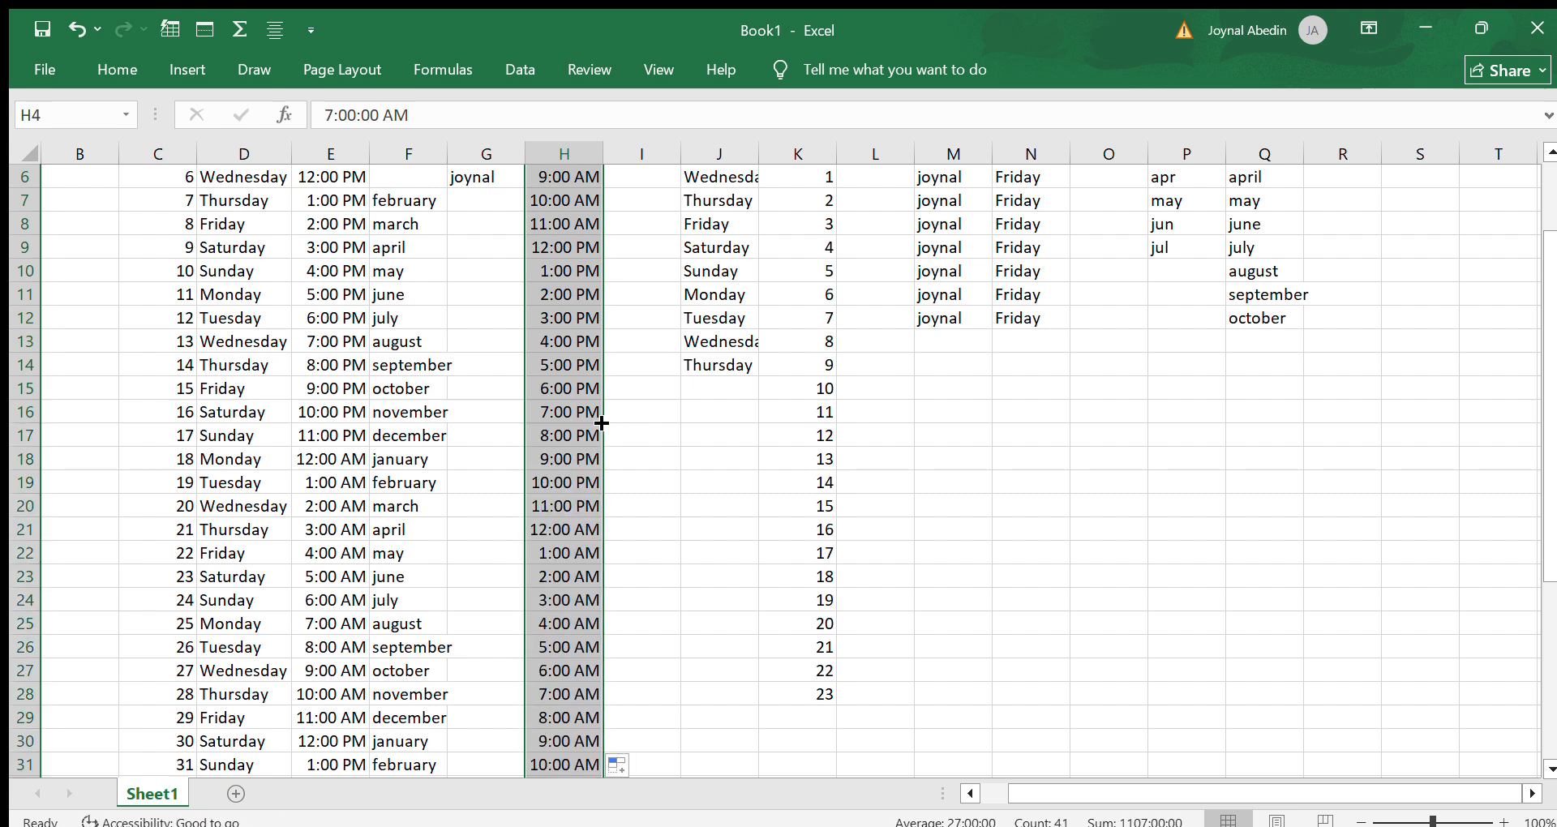
Step: Examine where the filled hourly times in column H end compared with the data in columns C to F
scroll(730, 620, "down", 9)
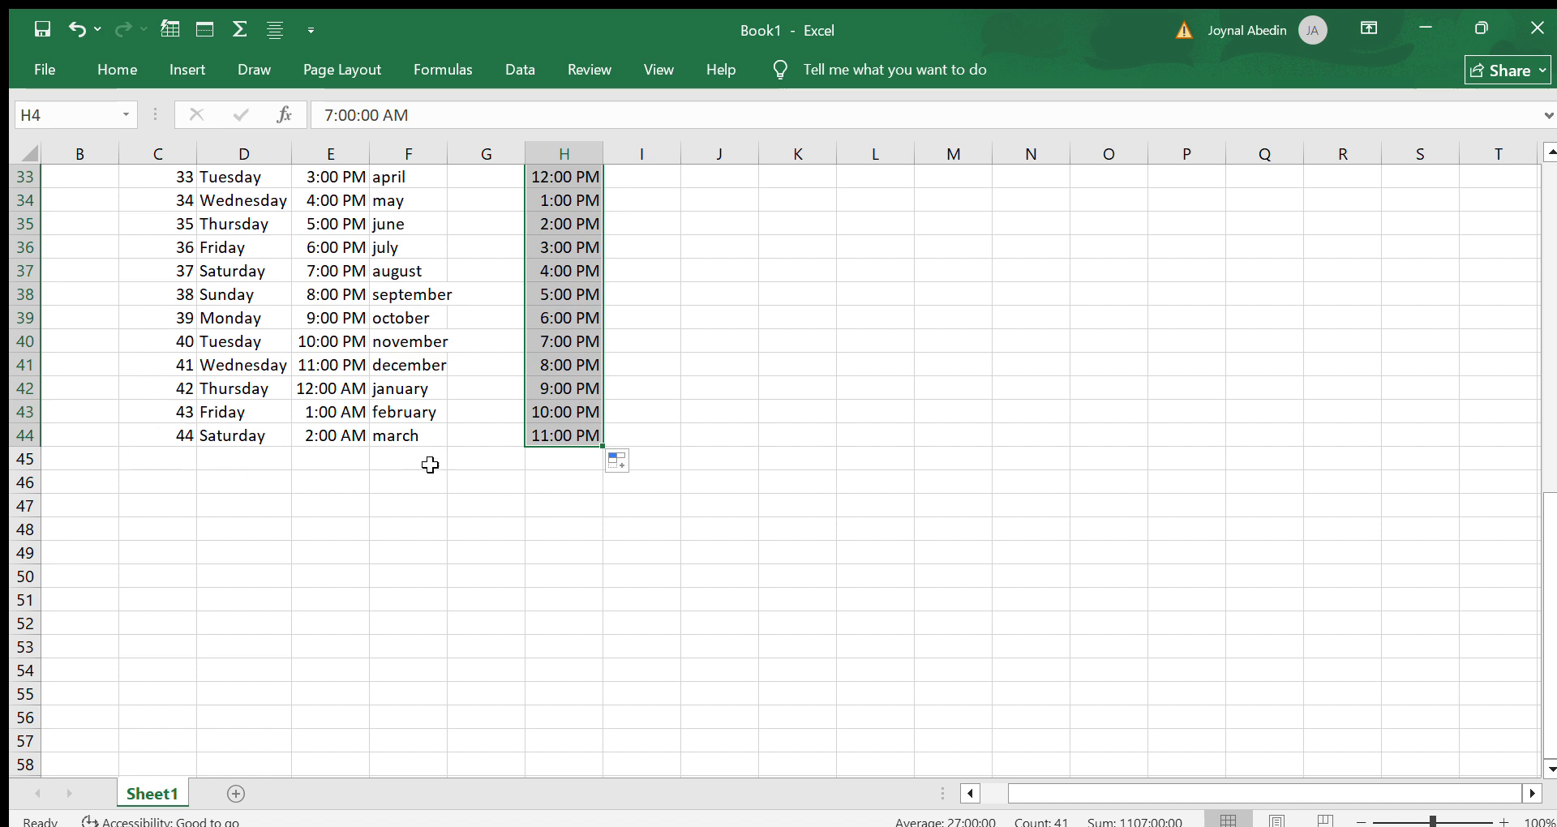
scroll(396, 497, "up", 1)
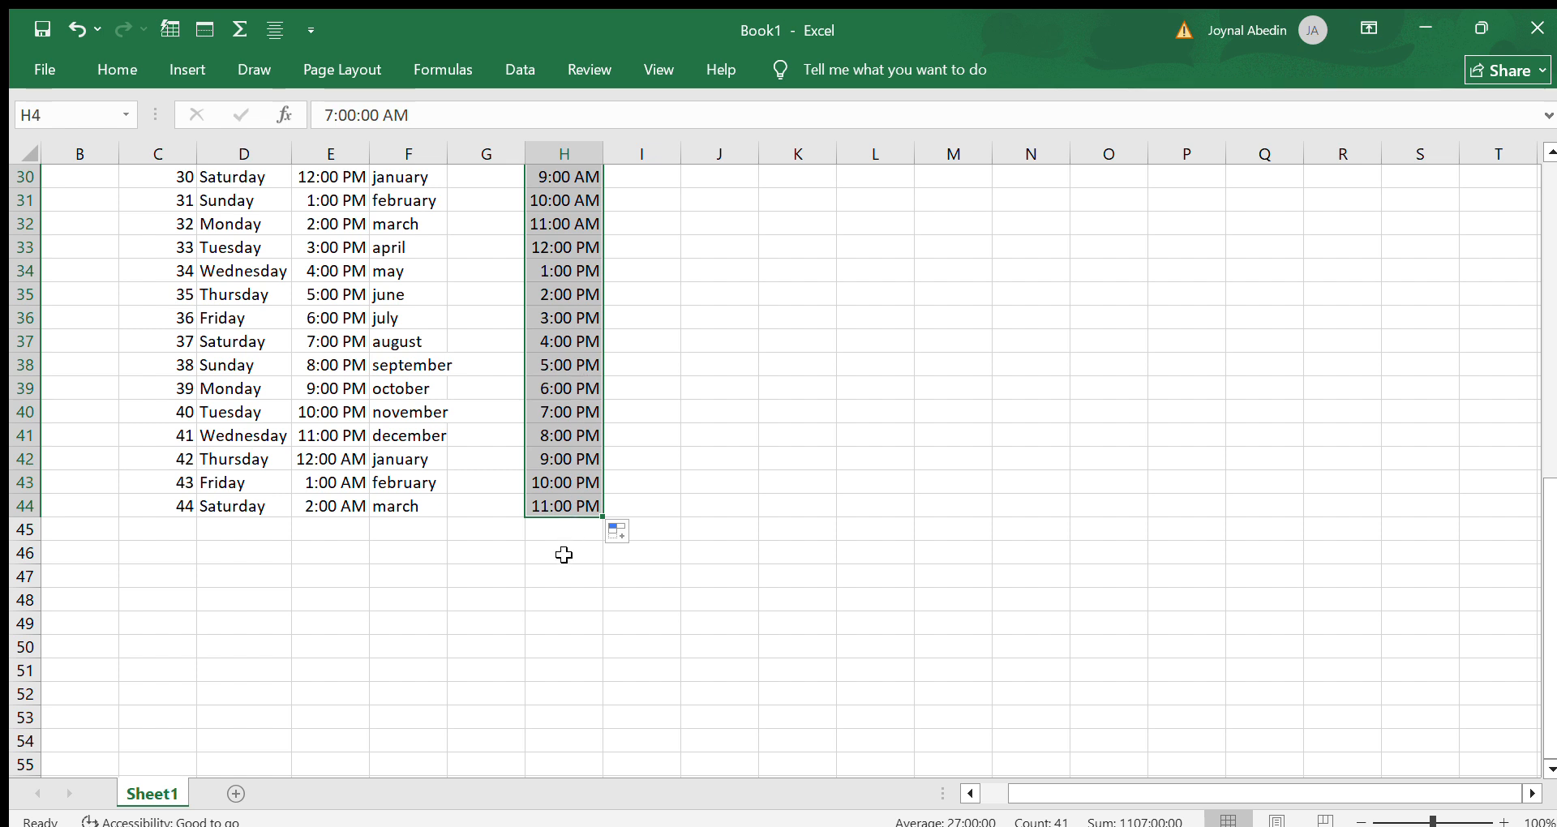
scroll(586, 557, "down", 8)
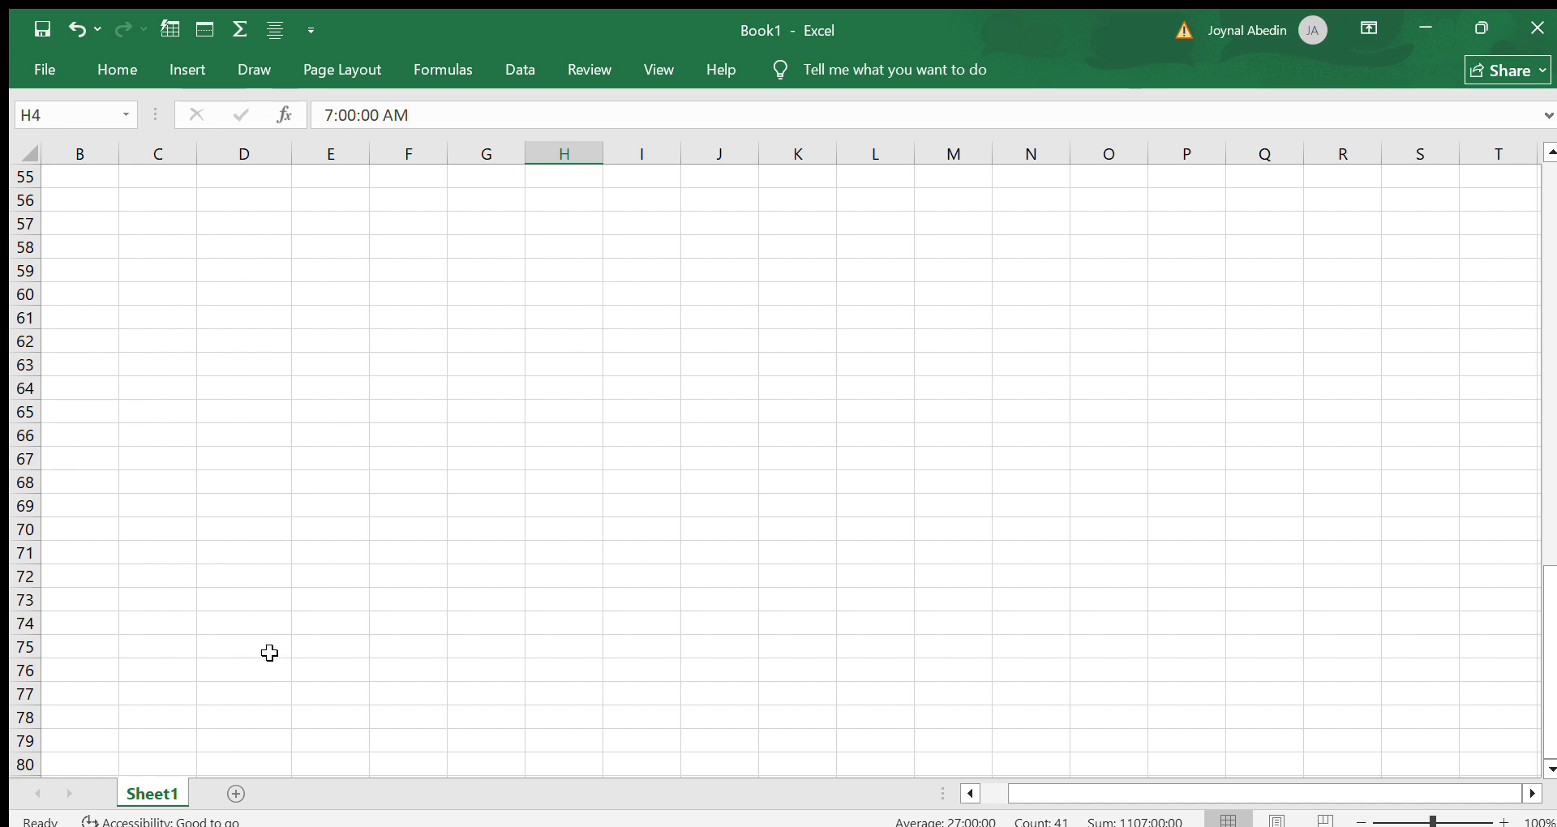
scroll(591, 557, "up", 8)
scroll(592, 558, "up", 4)
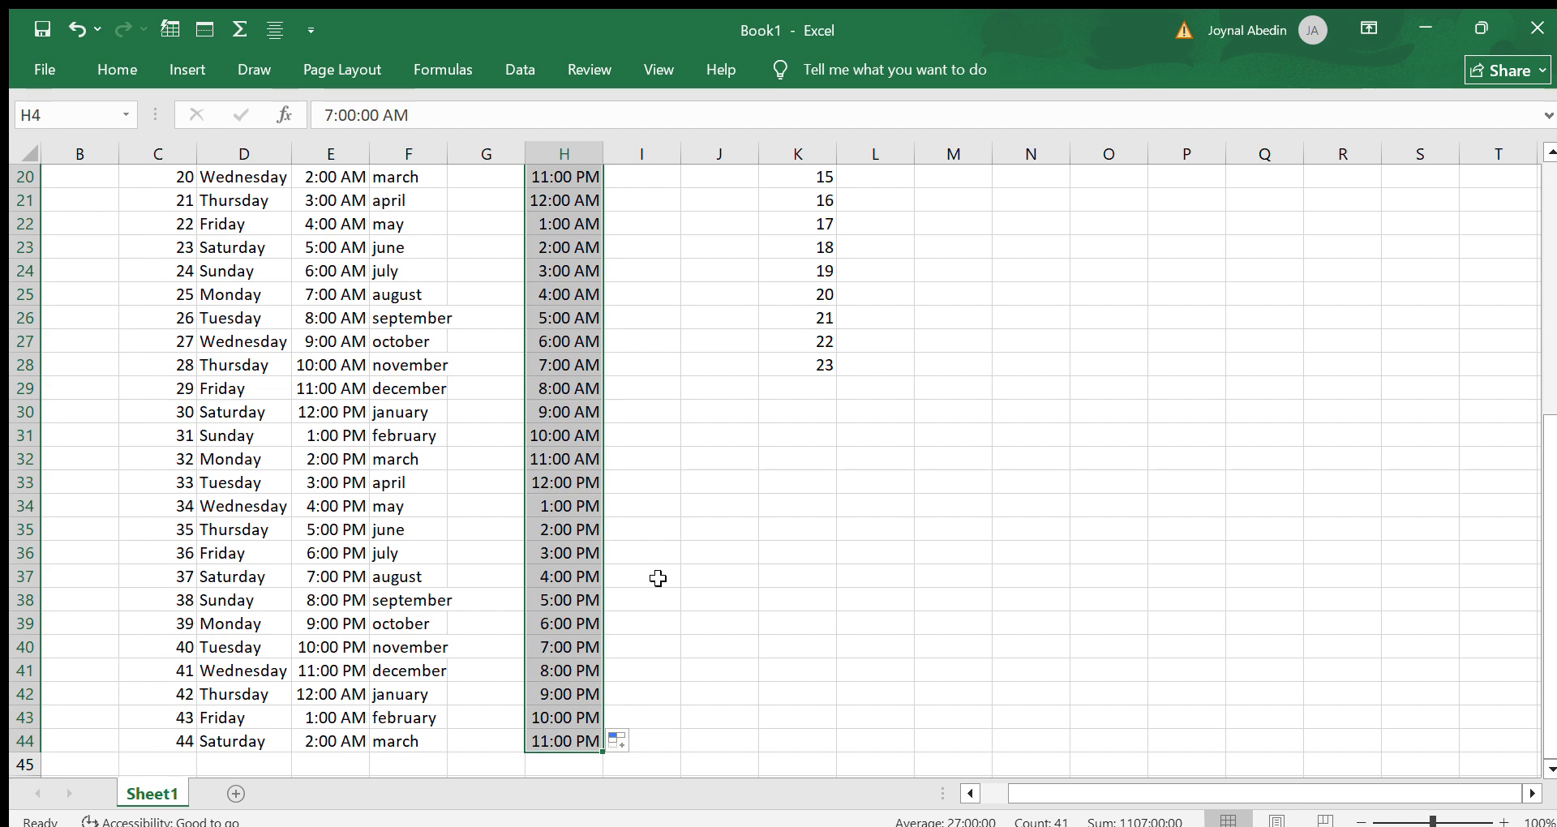
scroll(658, 578, "down", 3)
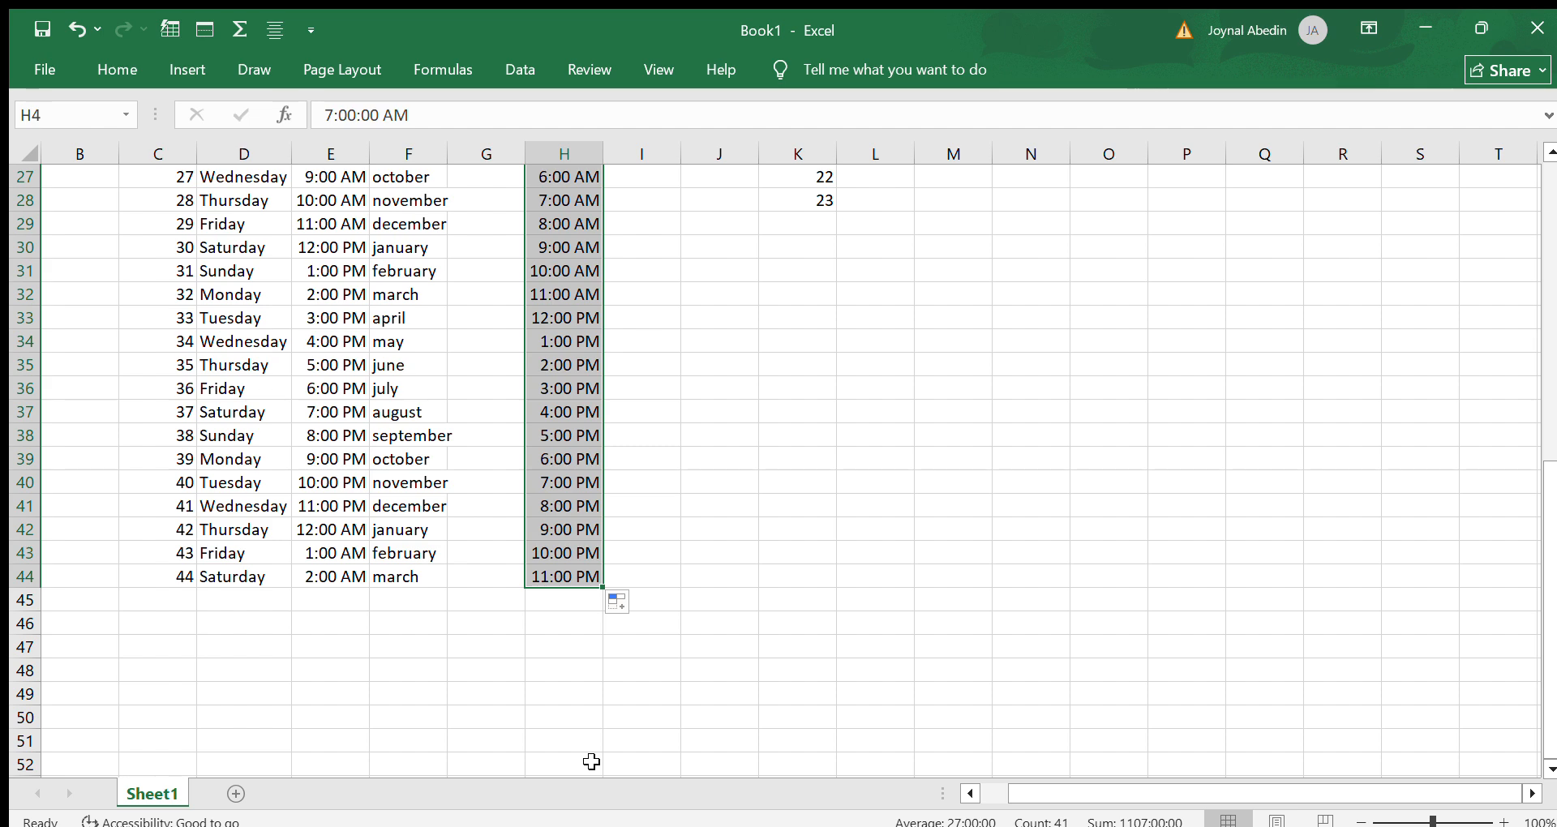
scroll(591, 762, "up", 9)
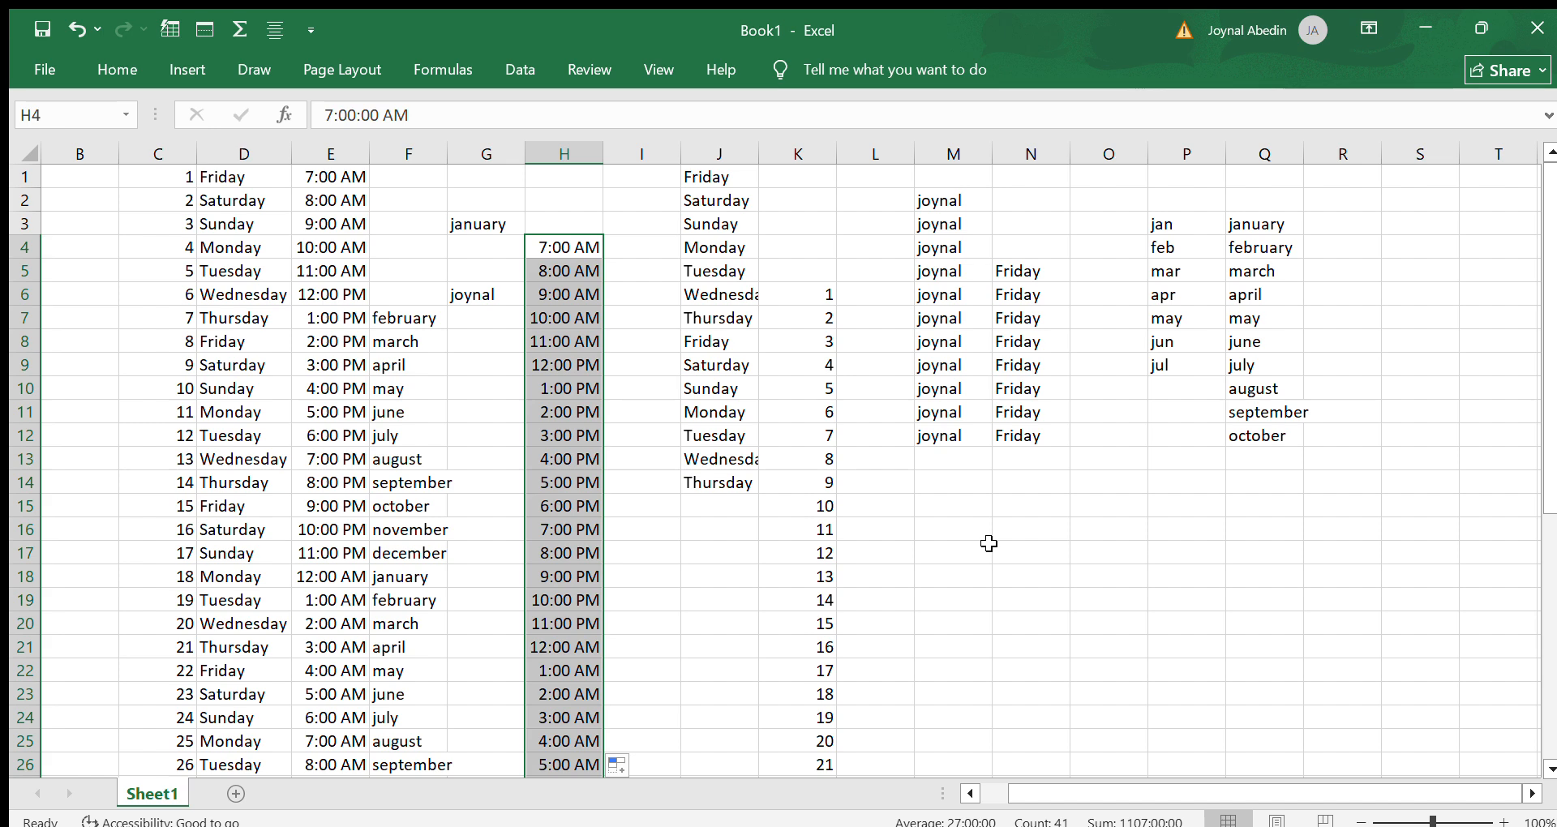
Step: Enter 7:30am in cell I4 and reselect the cell to try filling from it
left_click(623, 250)
double_click(624, 250)
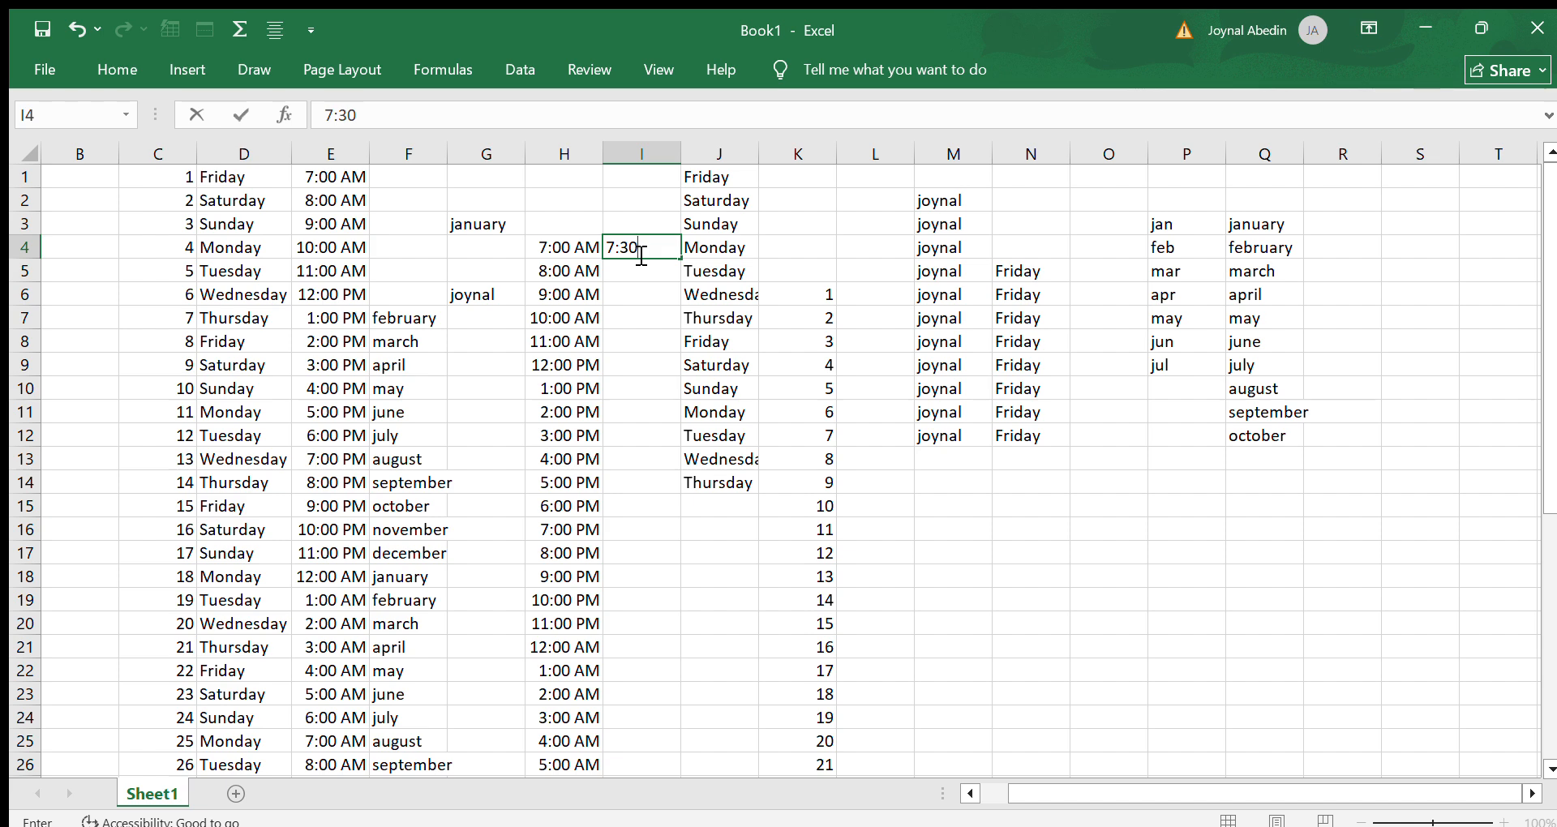
type("am")
key("Return")
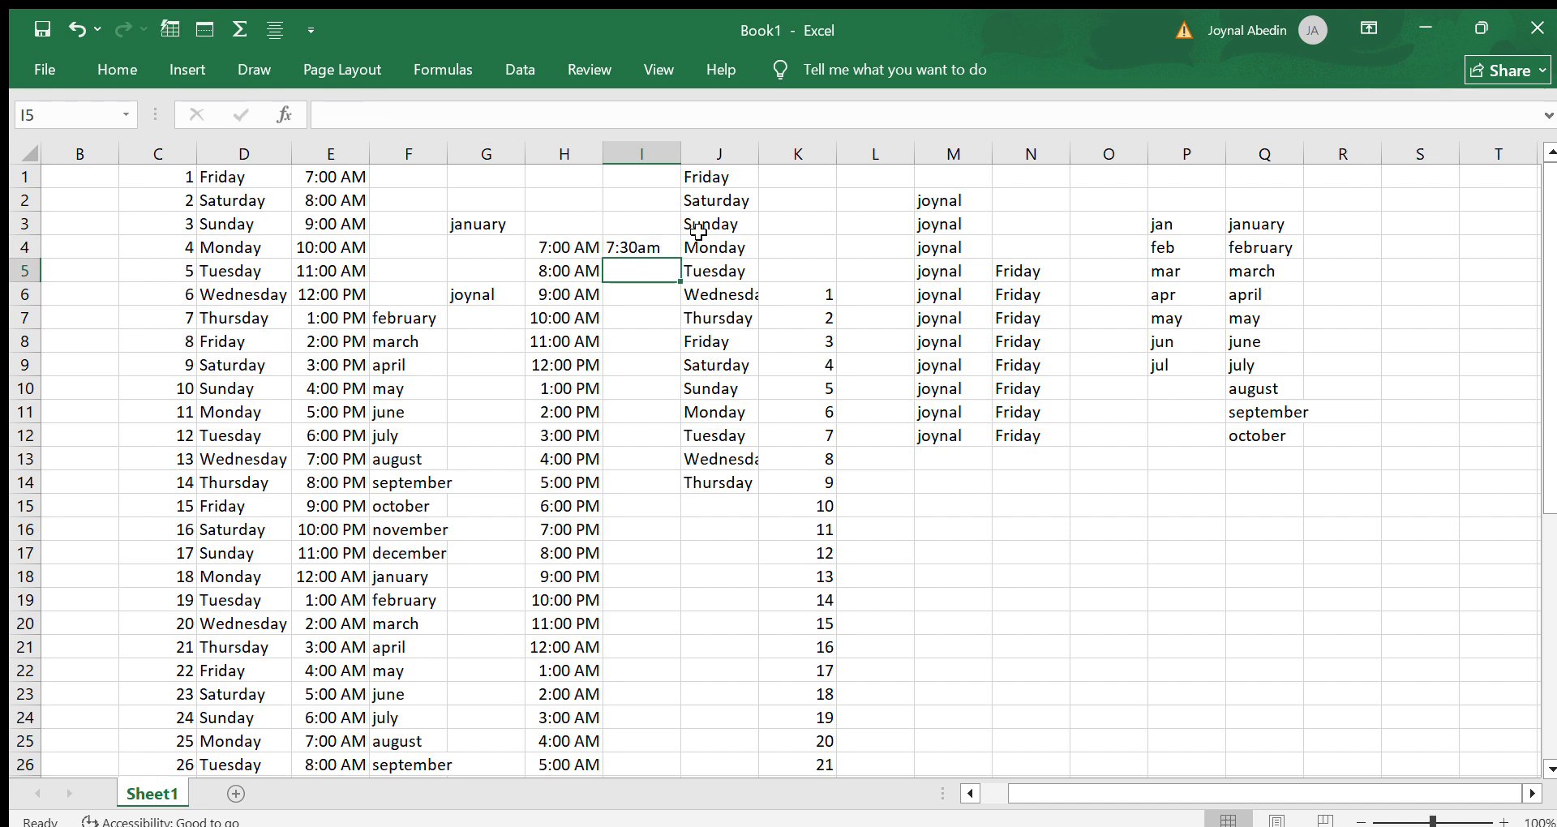
left_click(667, 243)
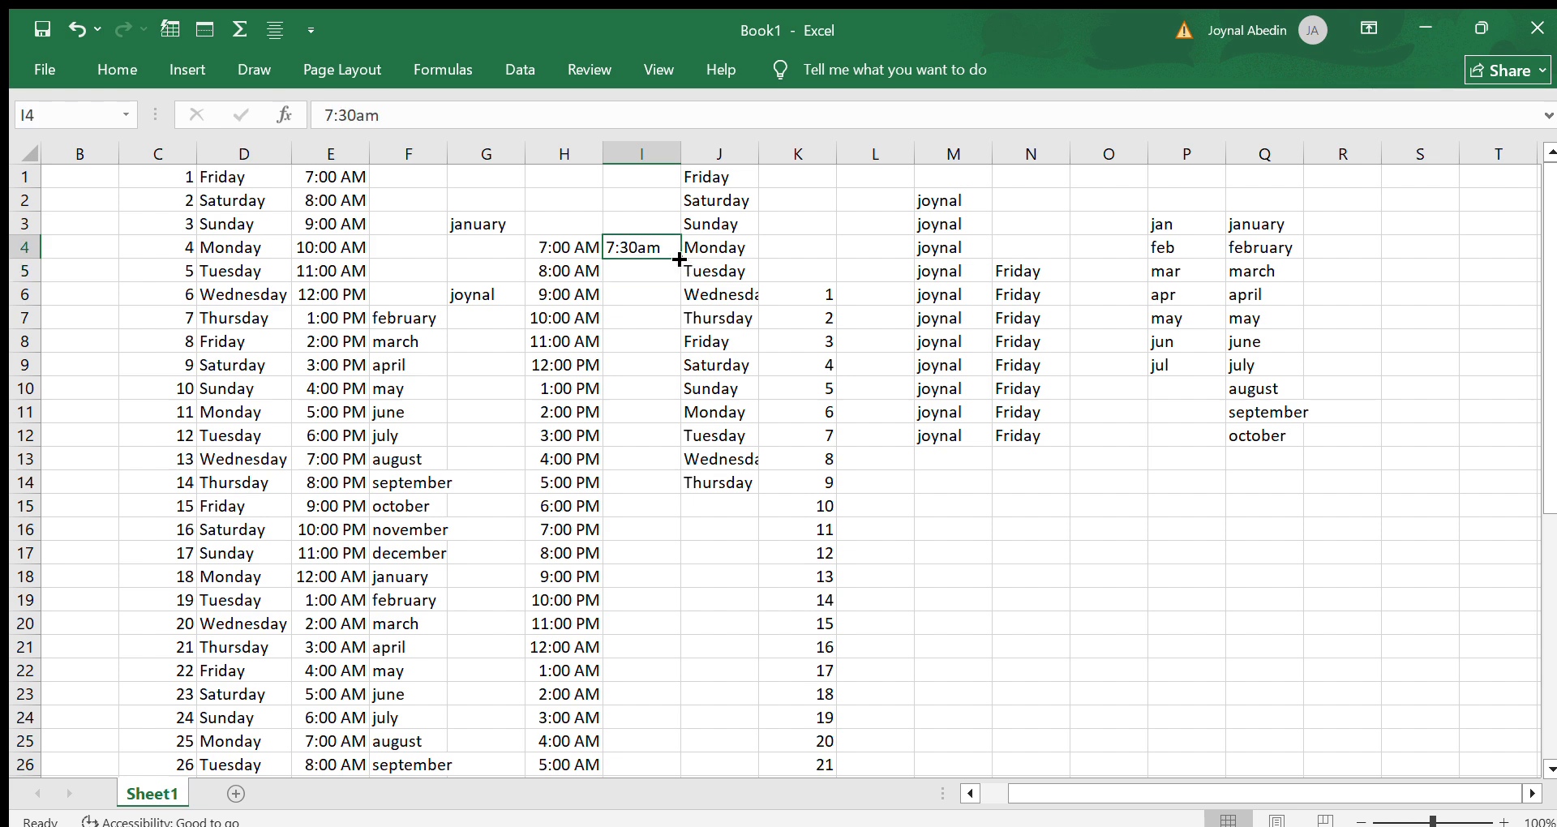
mouse_move(680, 258)
left_mouse_down()
mouse_move(673, 500)
mouse_move(683, 258)
left_mouse_up()
Step: Correct cell I4 to 7:30 AM and autofill hourly times down to 12:30 AM in I21
double_click(672, 249)
key("BackSpace")
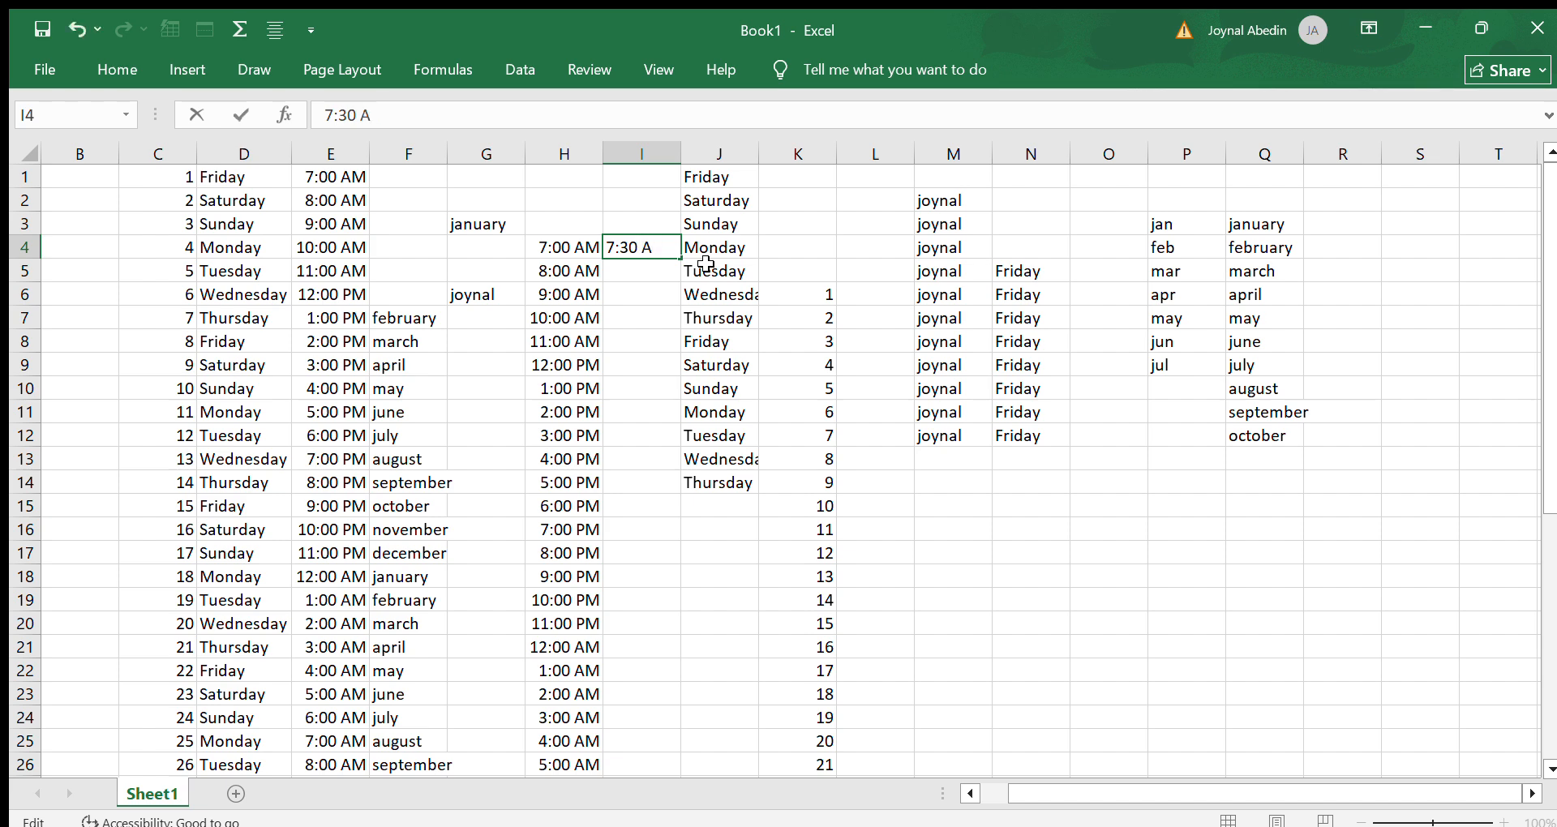
type("M")
left_click_drag(683, 256, 692, 649)
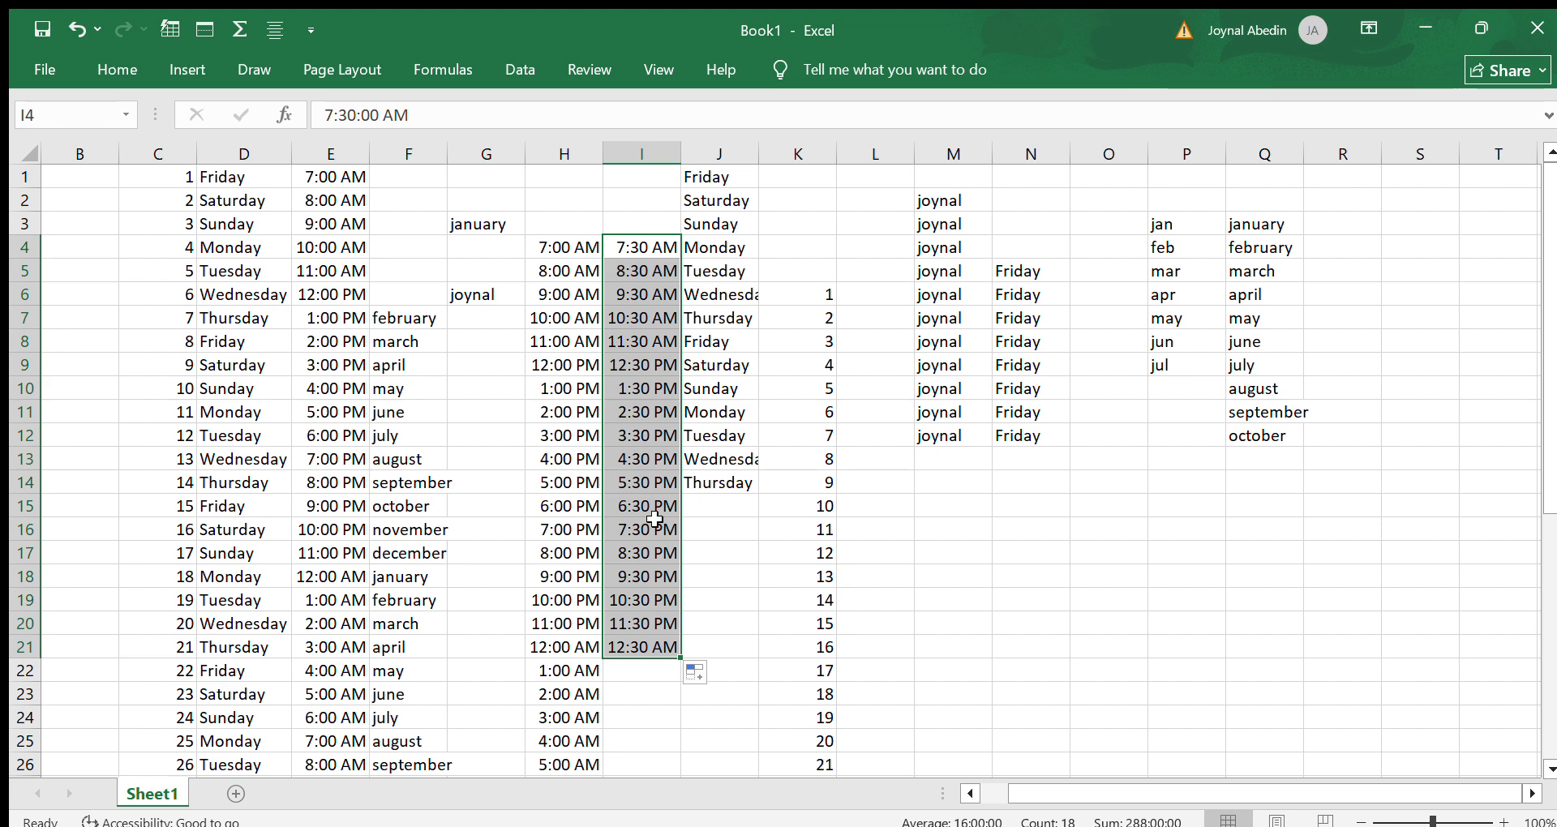
scroll(645, 599, "down", 1)
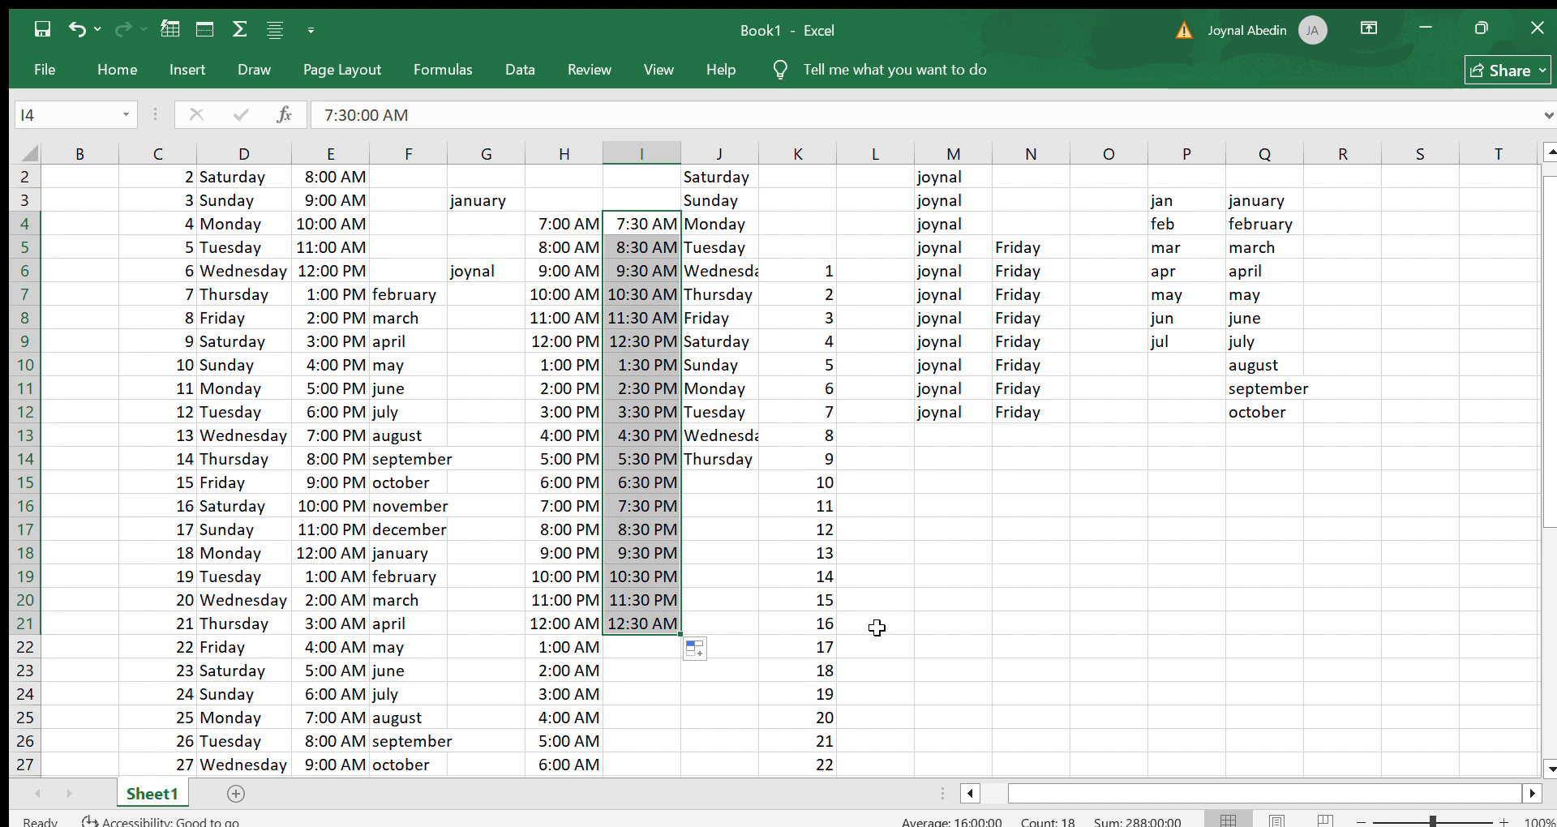
scroll(638, 565, "down", 6)
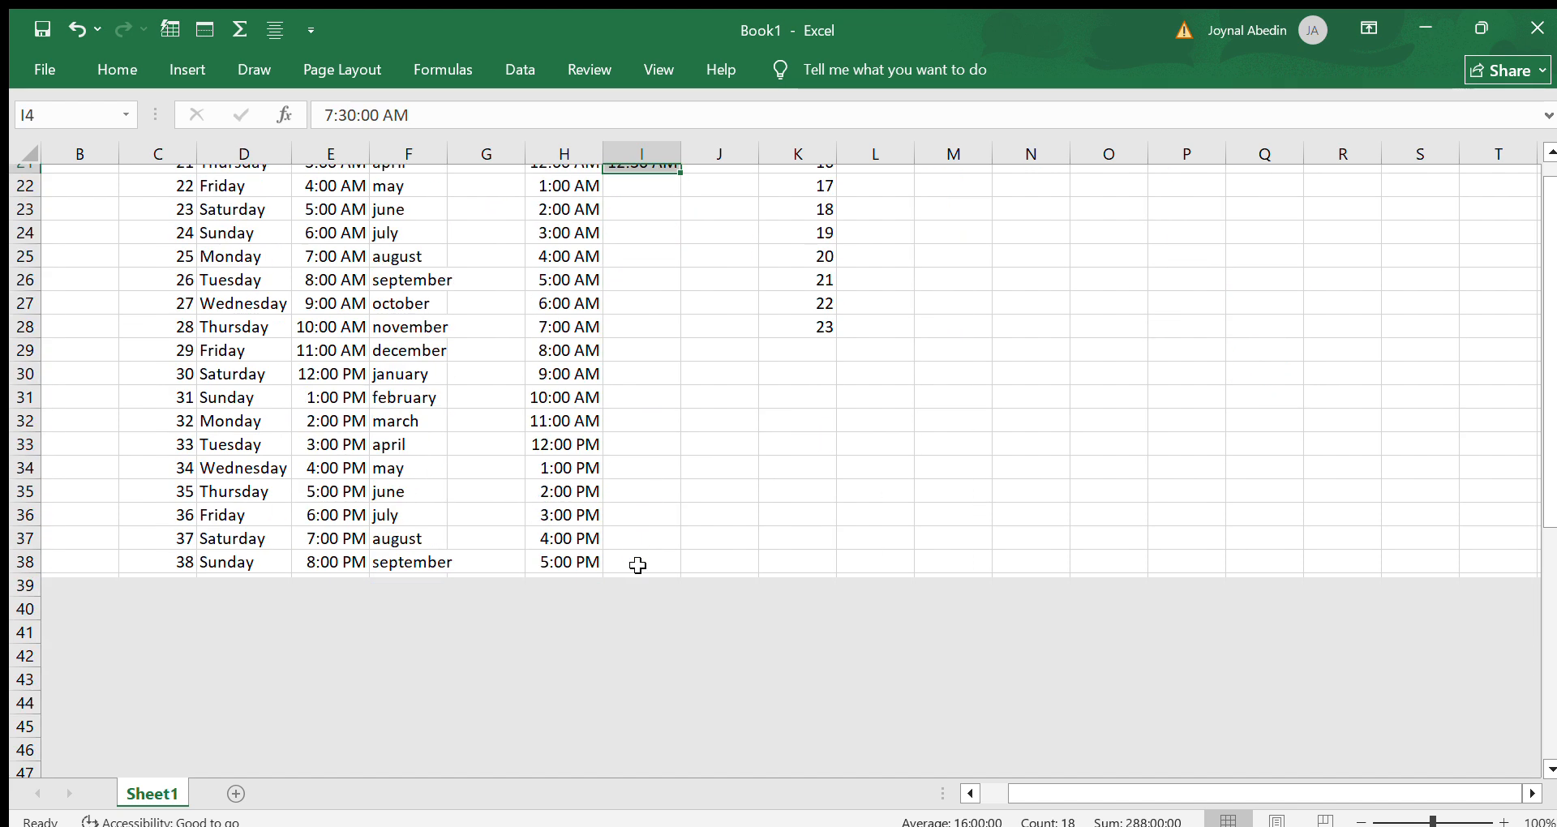
scroll(639, 565, "down", 8)
scroll(638, 565, "up", 15)
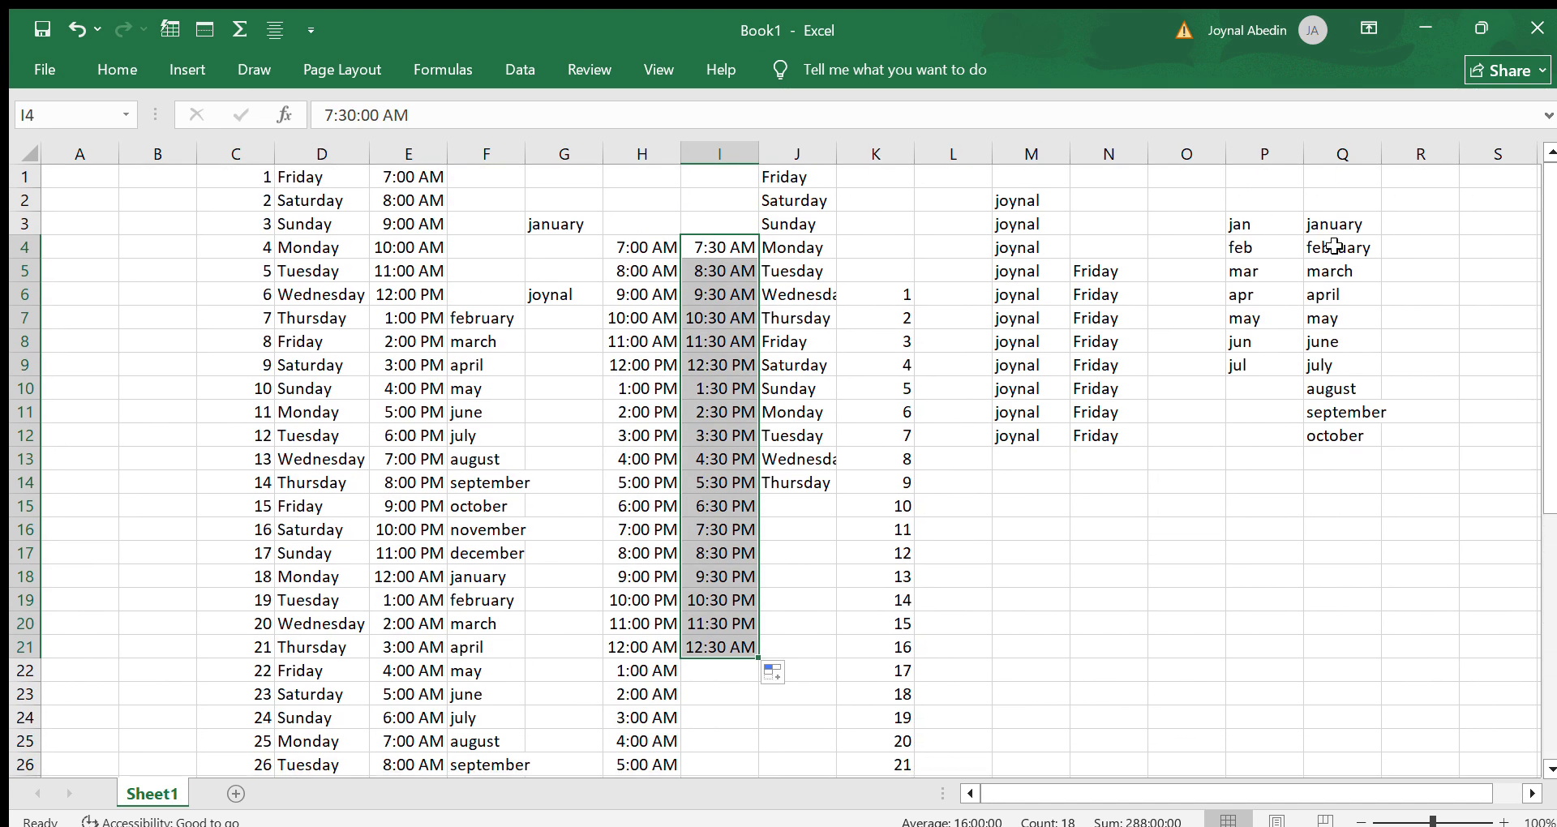